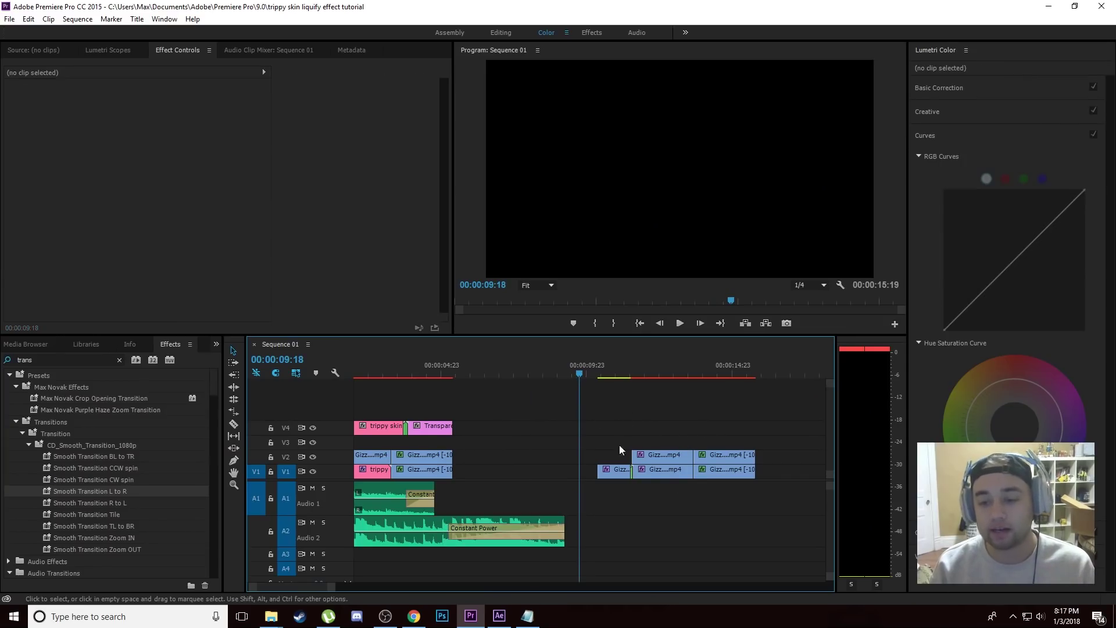
Step: Fit the five end-of-sequence Gizz clips to frame size, play them, and return to 12:20
left_click_drag(619, 444, 802, 515)
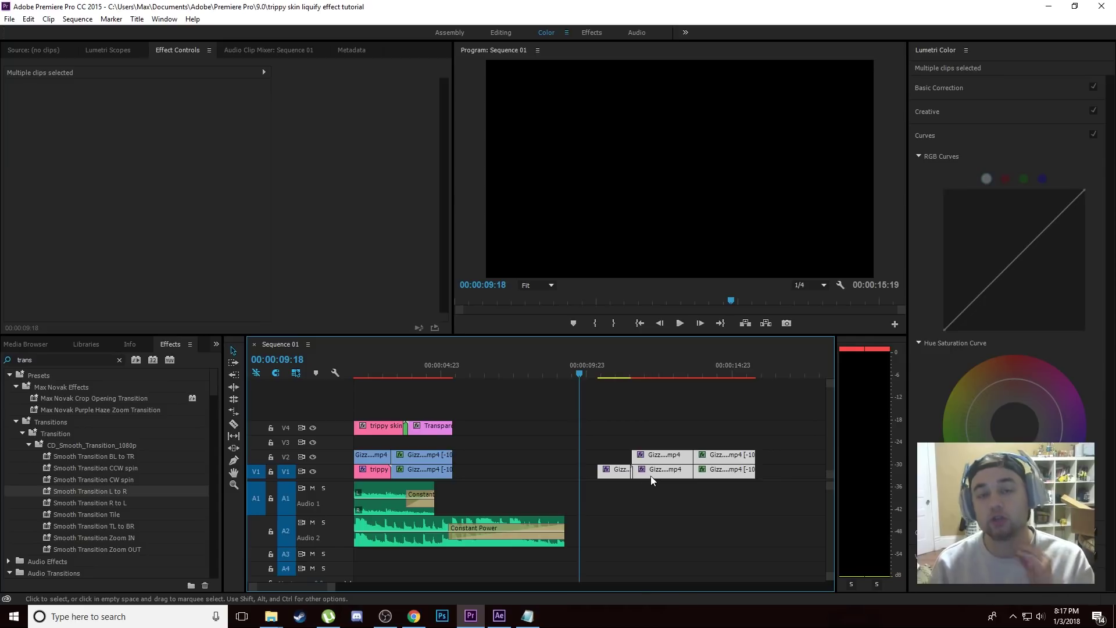
right_click(656, 475)
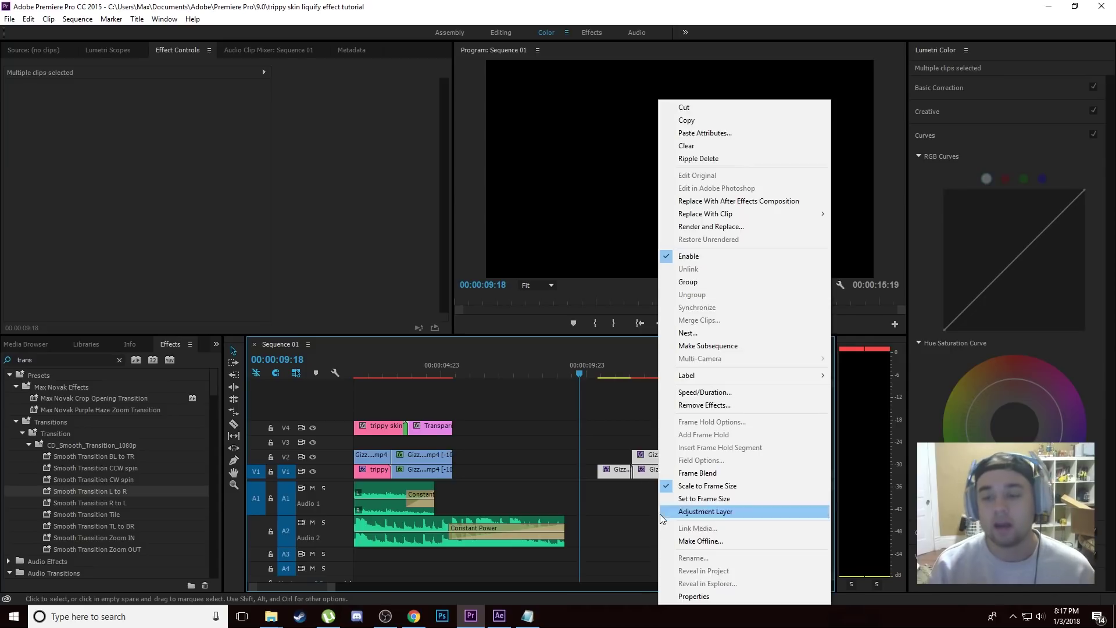
left_click(701, 498)
left_click(679, 323)
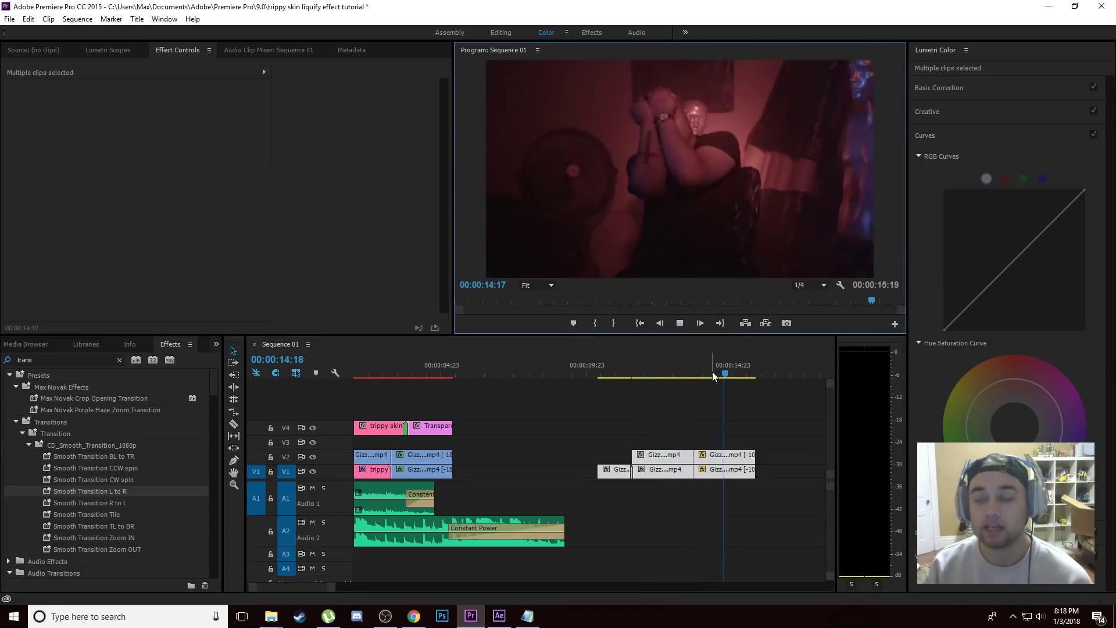
left_click_drag(733, 373, 672, 394)
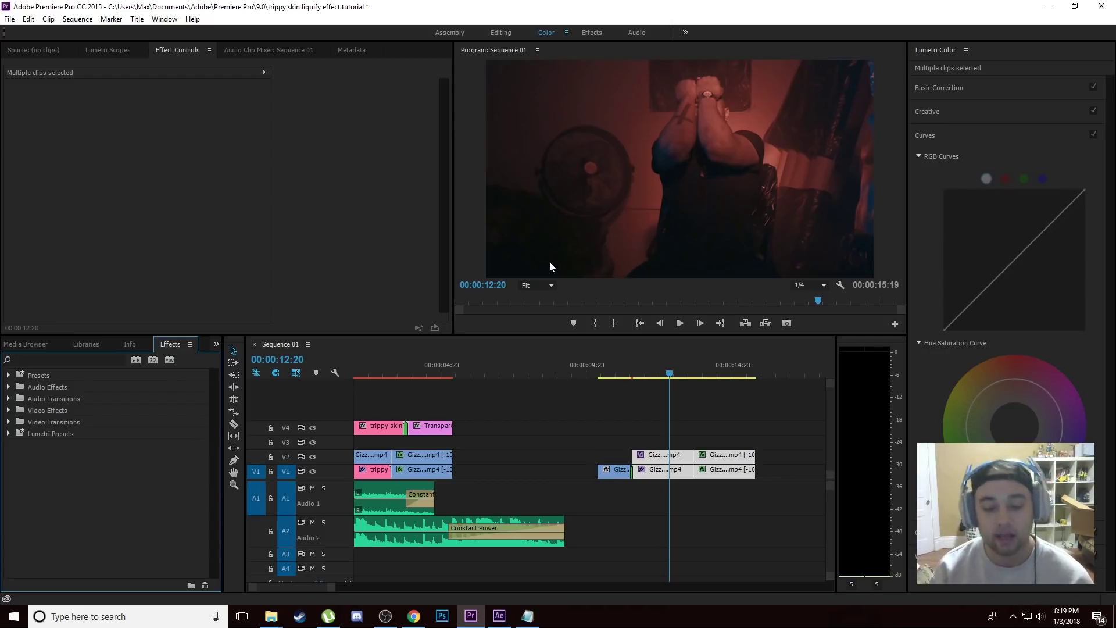
left_click(328, 616)
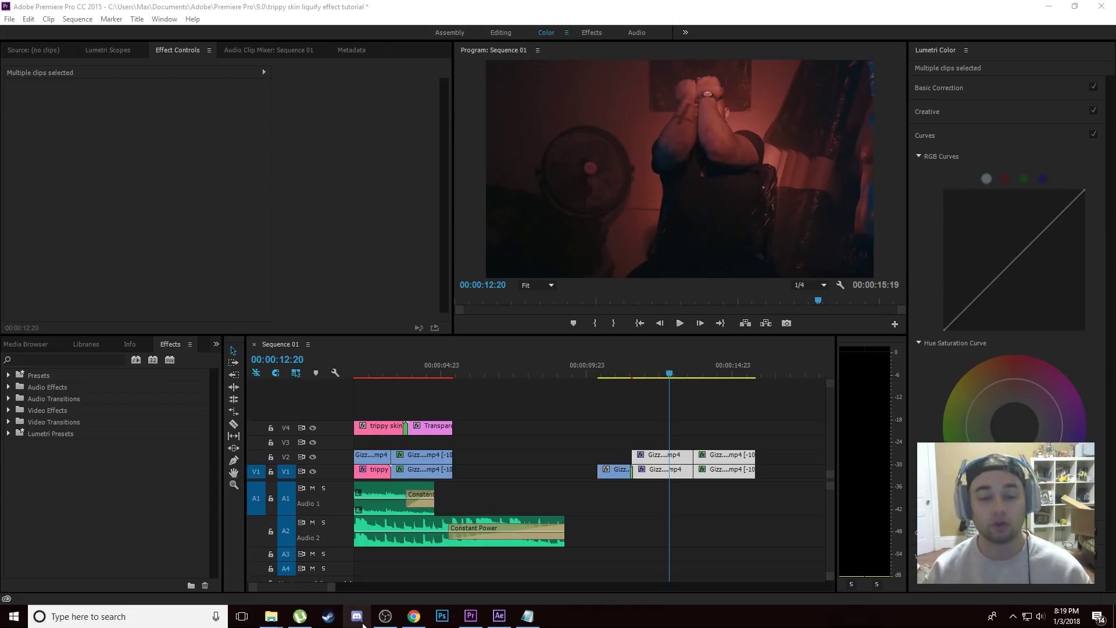
left_click(107, 360)
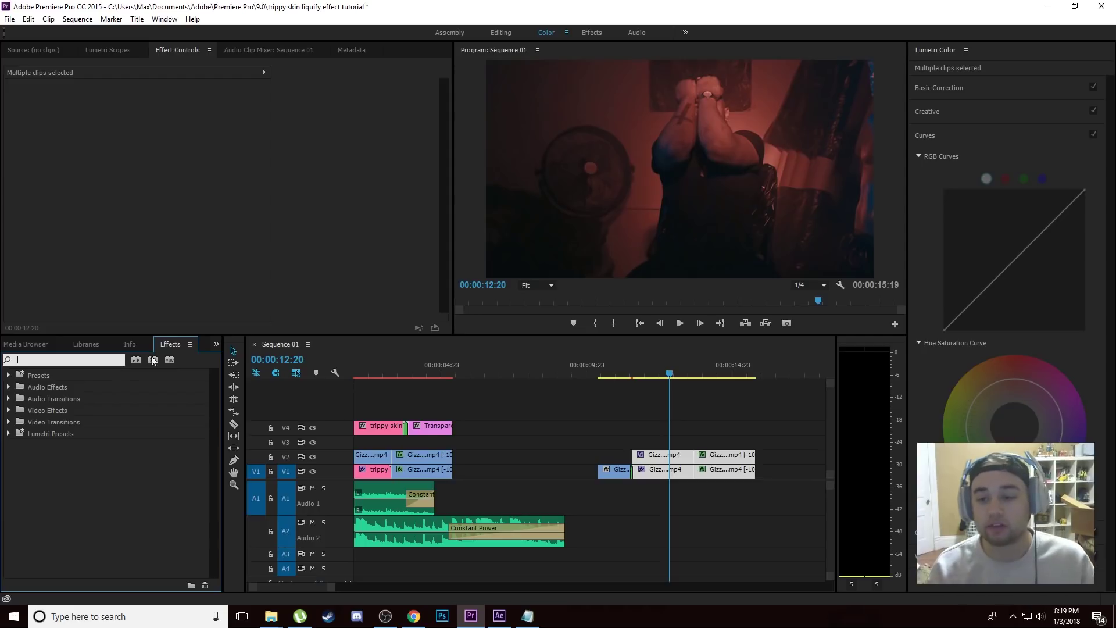
Step: Undo the pasted clip copies on V2
left_click(713, 503)
key("ctrl+z")
key("ctrl+shift+z")
key("ctrl+shift+z")
key("ctrl+shift+z")
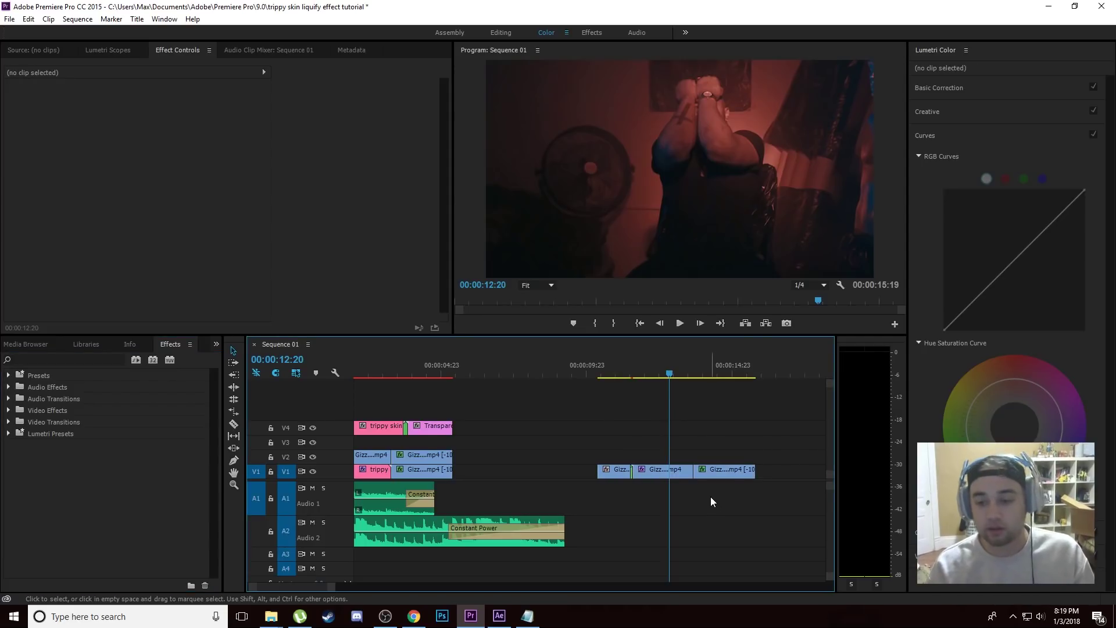
key("ctrl+z")
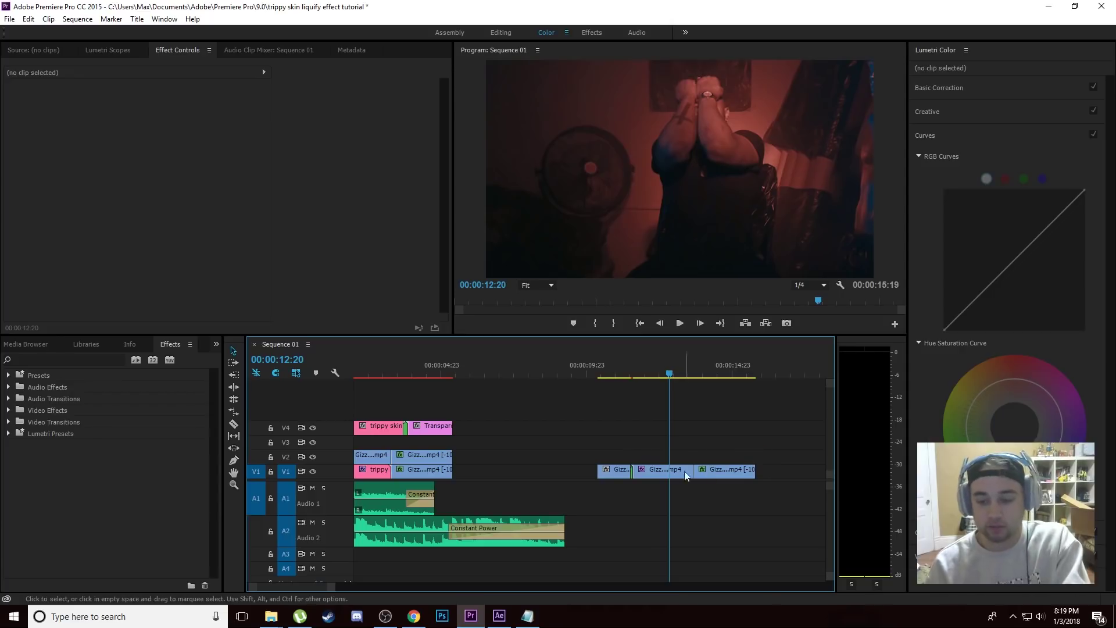
Step: Delete the short first V1 clip, zoom the timeline in, and move to 12:07
mouse_move(686, 491)
left_mouse_down()
mouse_move(608, 483)
mouse_move(636, 465)
mouse_move(609, 440)
mouse_move(636, 496)
left_mouse_up()
key("Delete")
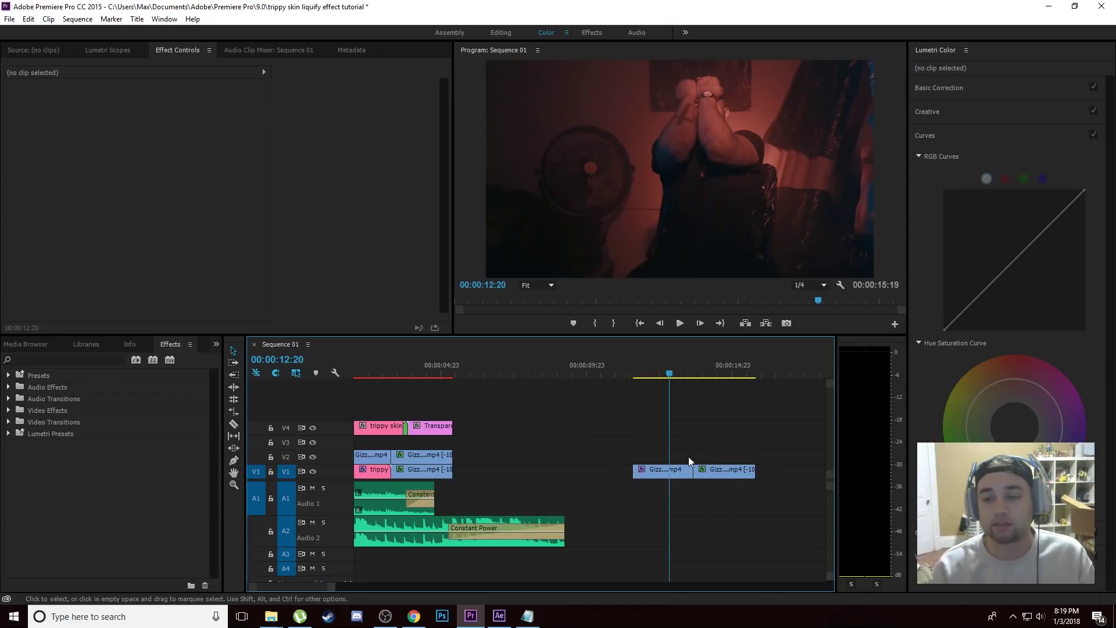
key("equal")
left_click(657, 376)
left_click_drag(657, 377, 620, 378)
left_click(689, 446)
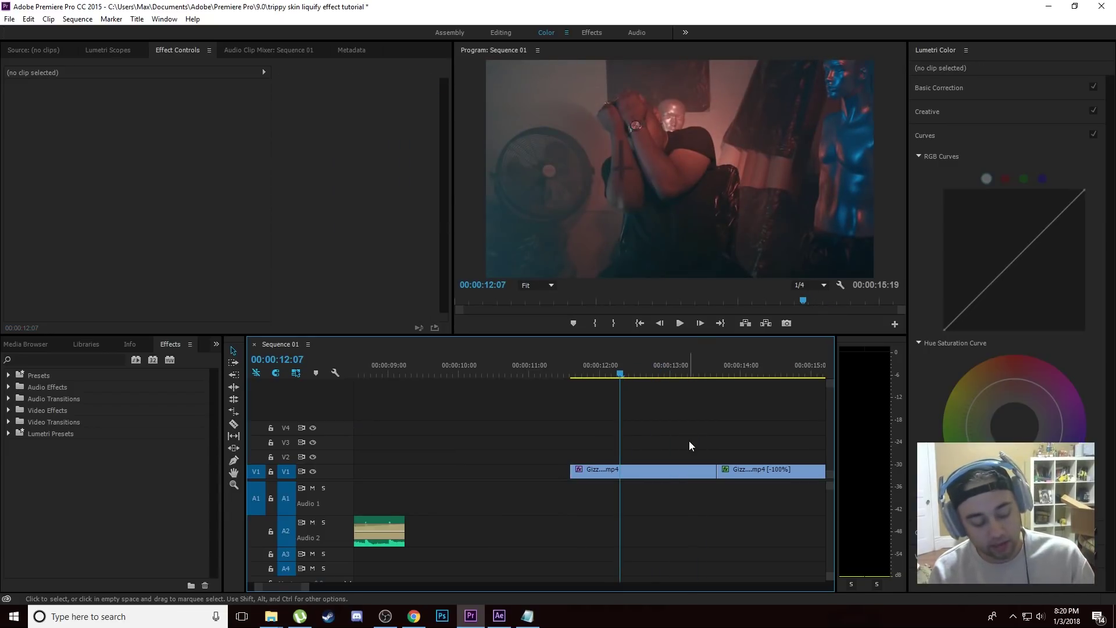
Step: Alt-drag a copy of the first Gizz clip onto V2 and verify it by toggling track visibility
left_click(655, 474)
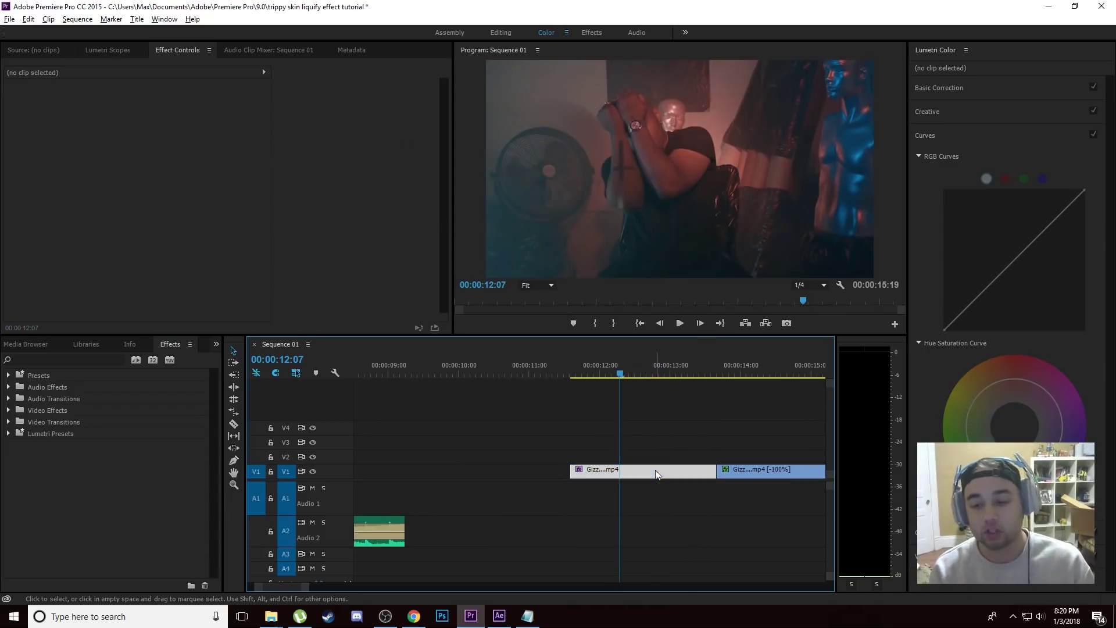
left_click_drag(654, 470, 654, 455)
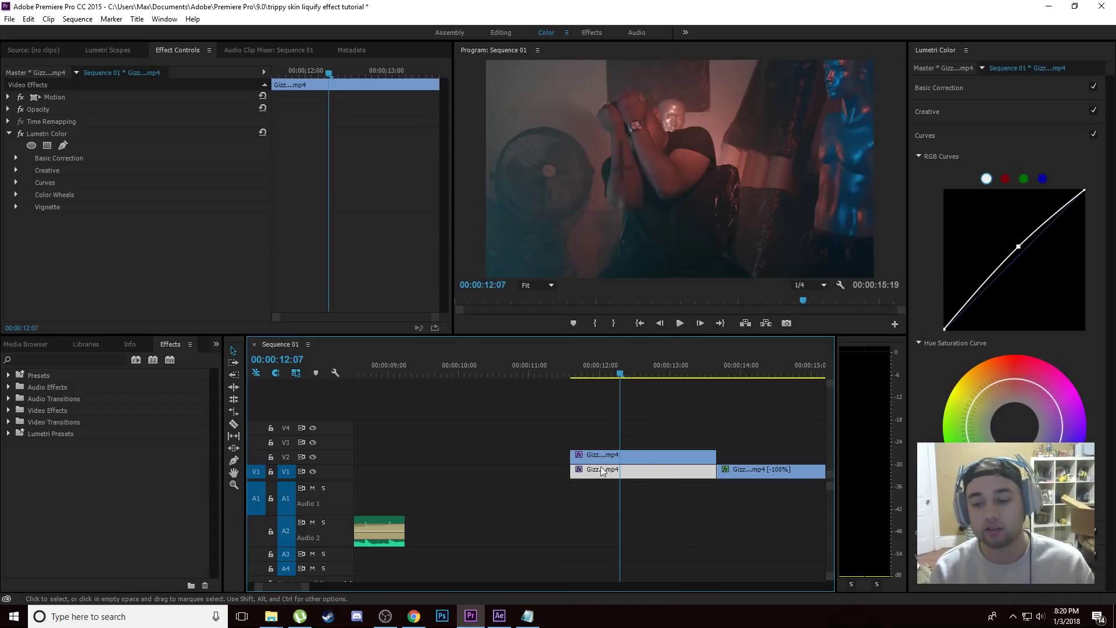
left_click(314, 472)
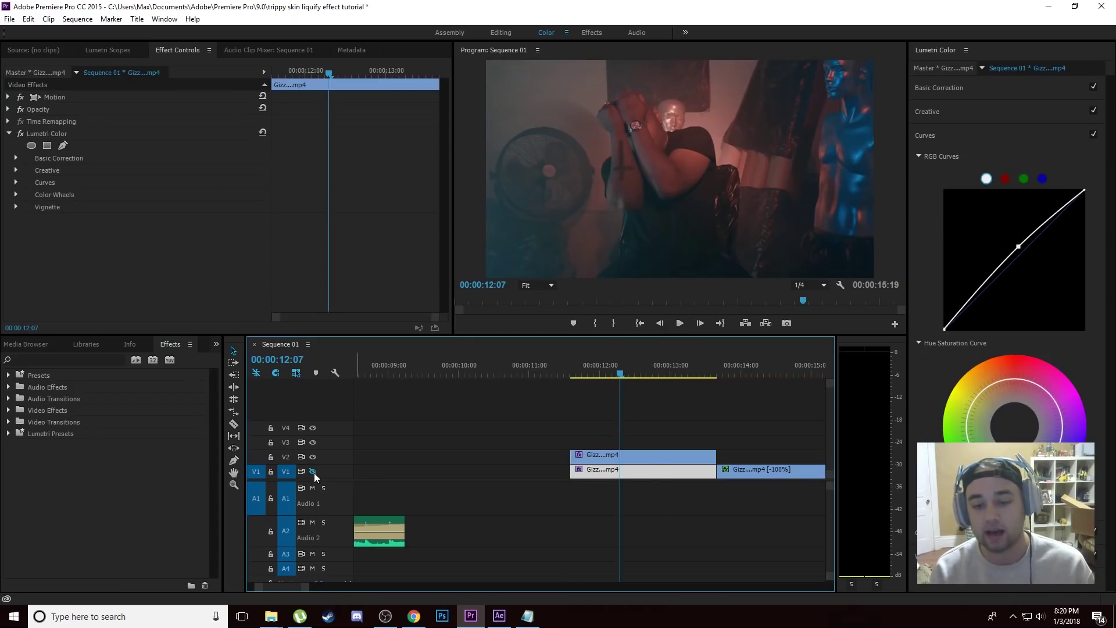
left_click(314, 457)
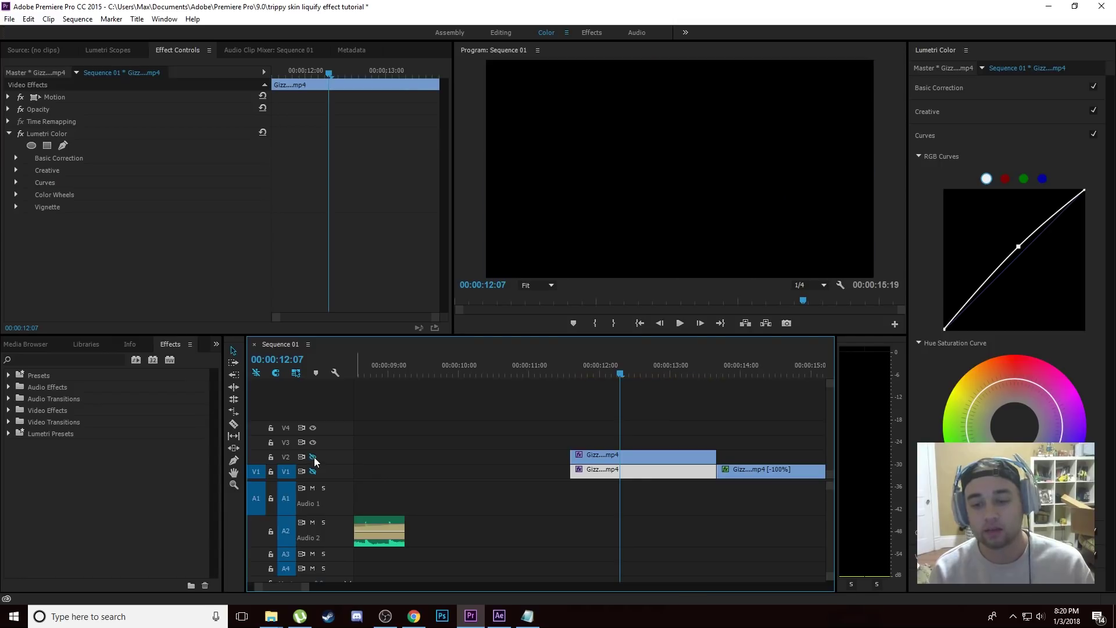
left_click(314, 456)
left_click(313, 471)
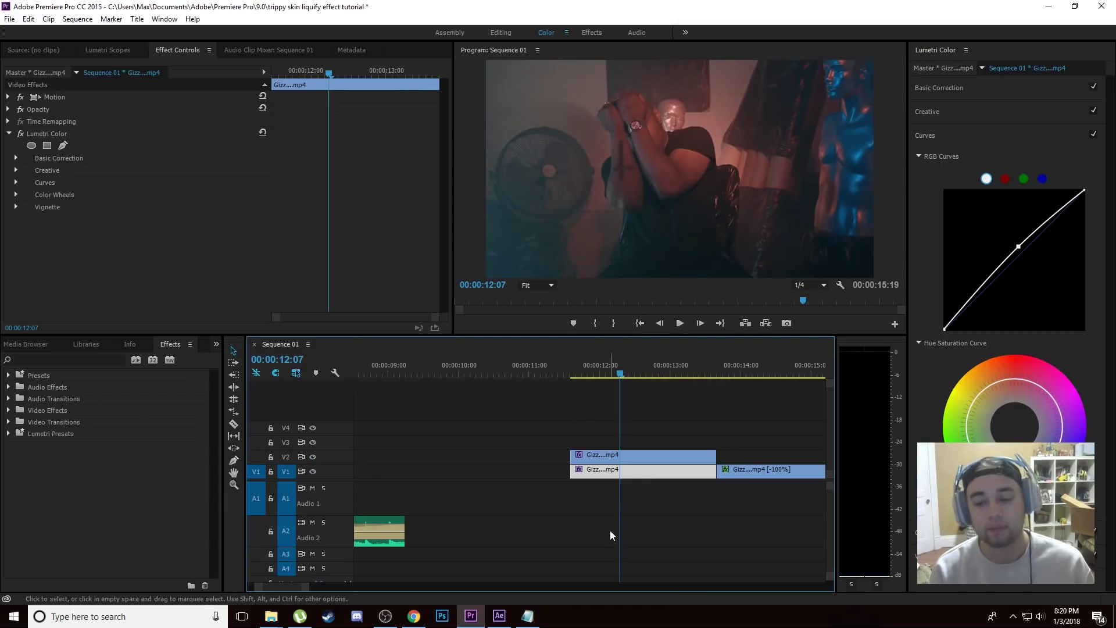
left_click(601, 435)
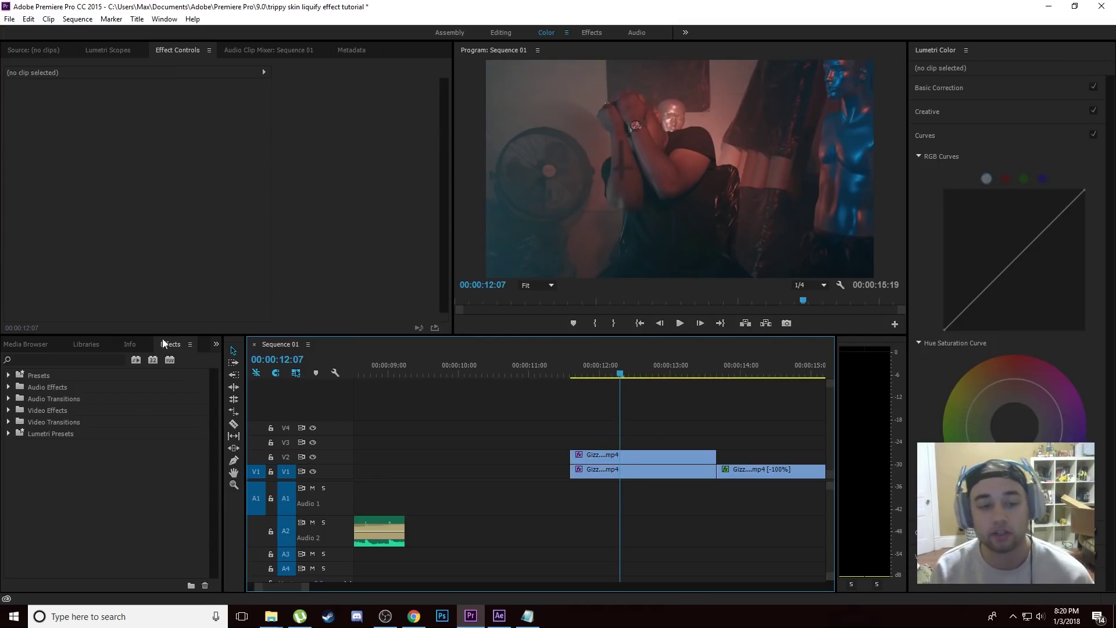
Step: Search the Effects list for 'crop' and apply Crop to the V2 duplicate
left_click(217, 345)
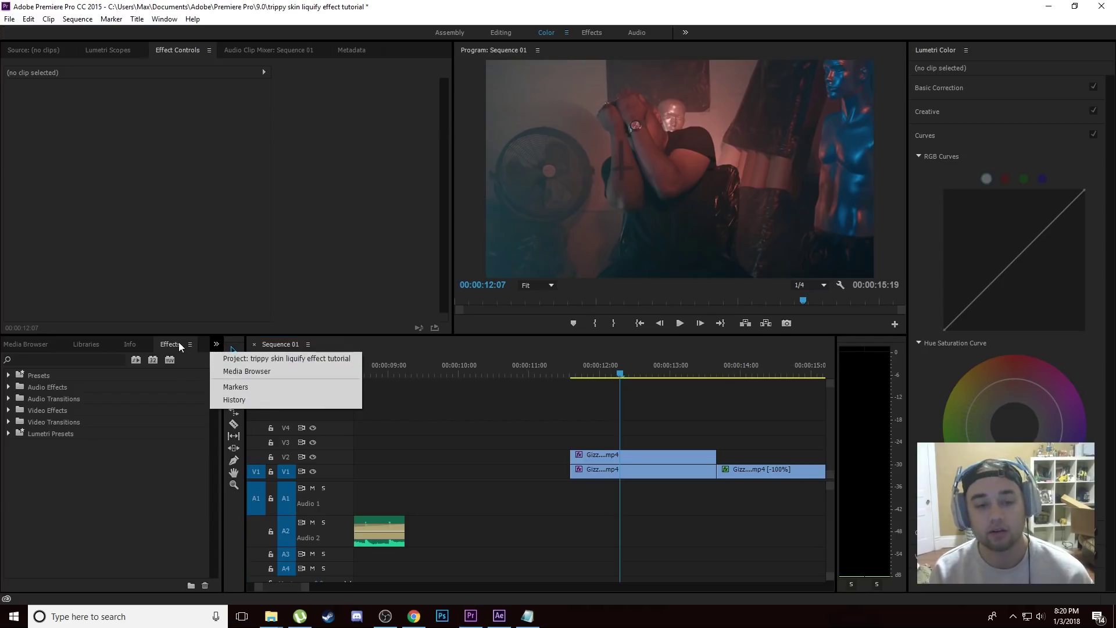
left_click(167, 355)
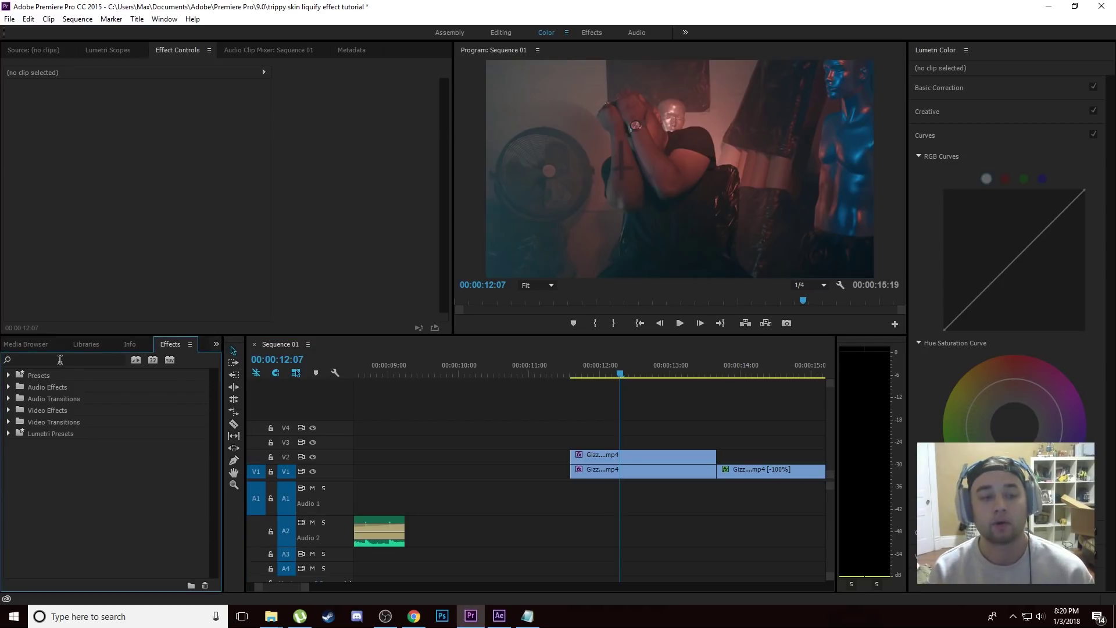
left_click(55, 360)
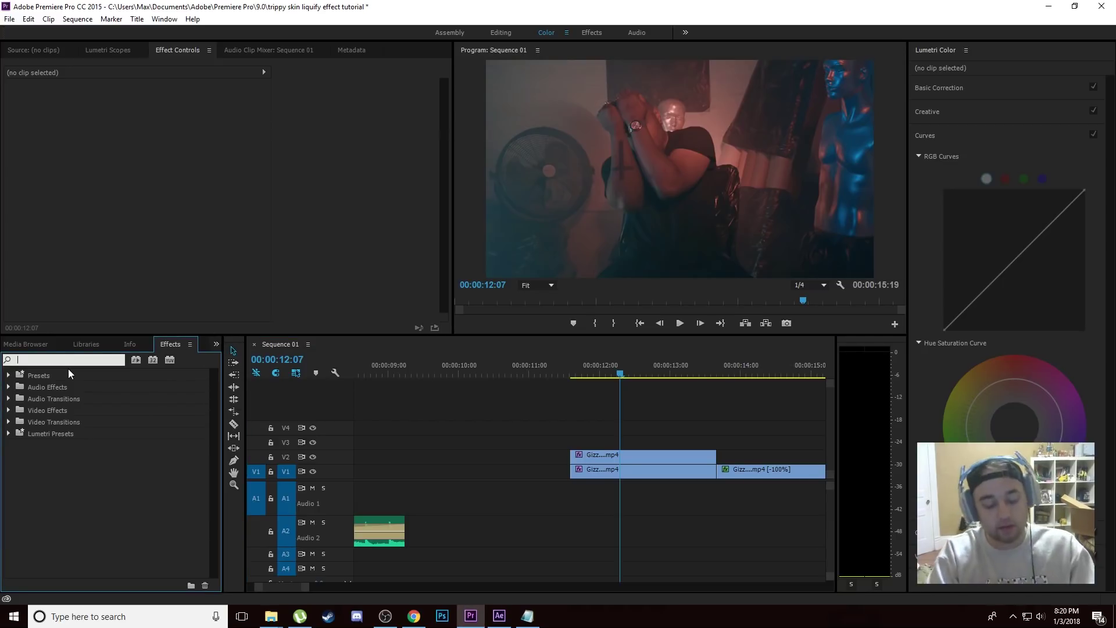
type("crop")
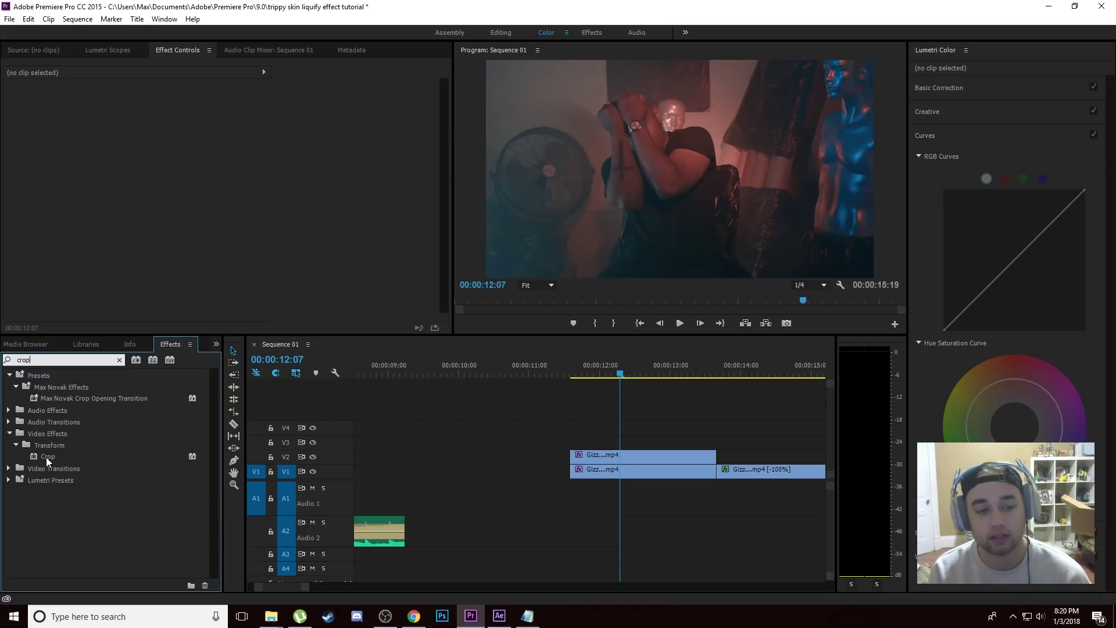
left_click_drag(47, 457, 588, 455)
left_click(608, 457)
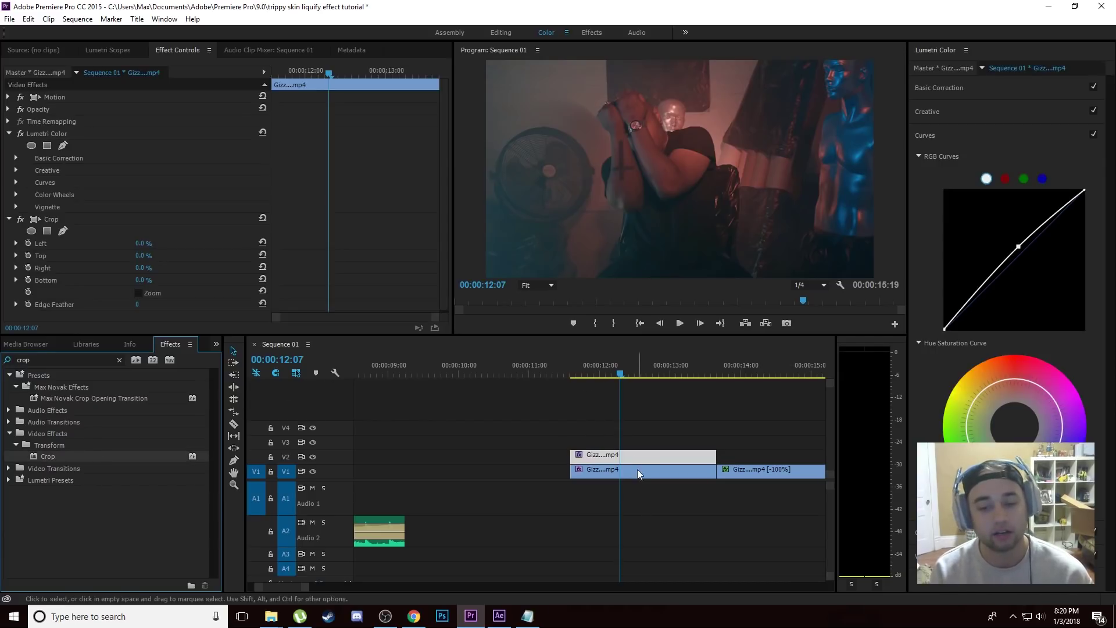
Step: At the clip's first frame, start a Crop pen mask up the person's left side and shoulder
left_click_drag(619, 375, 573, 396)
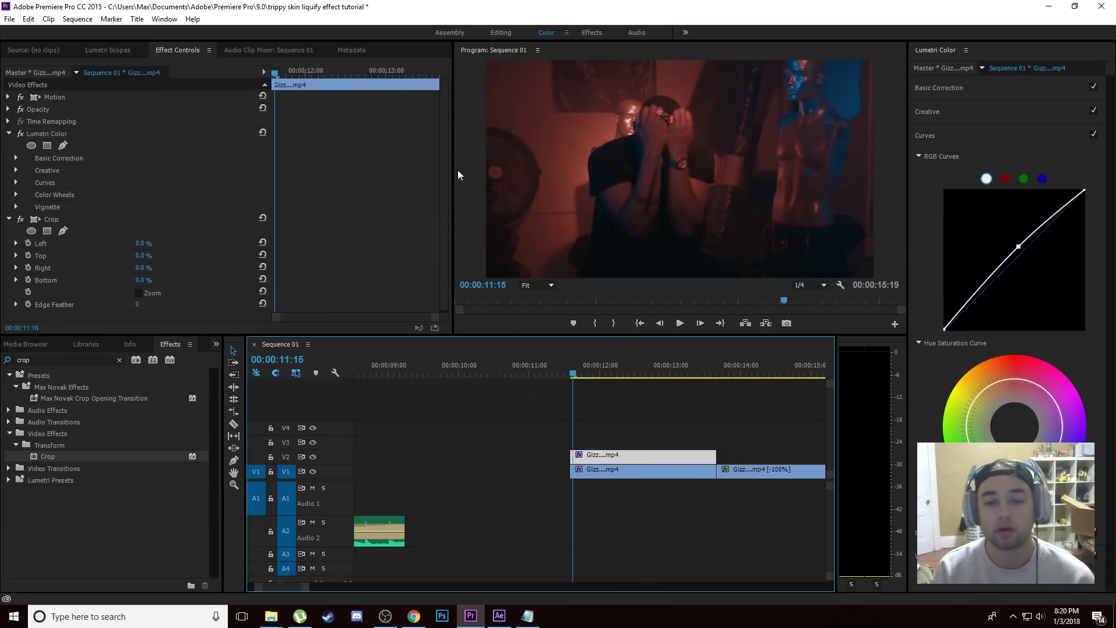
scroll(440, 232, "down", 1)
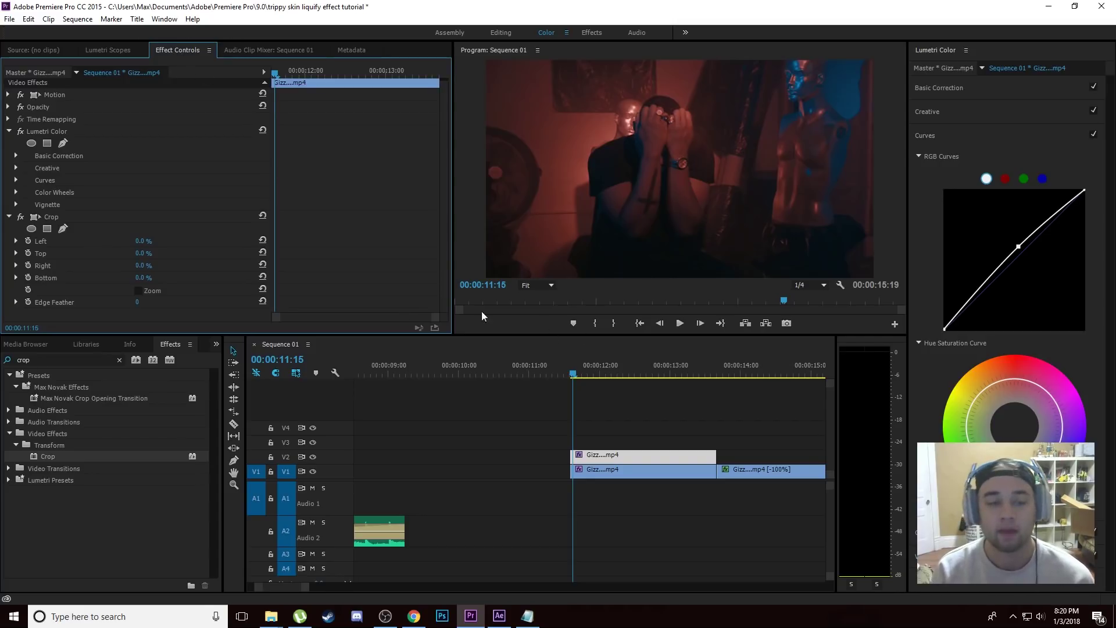
left_click(574, 372)
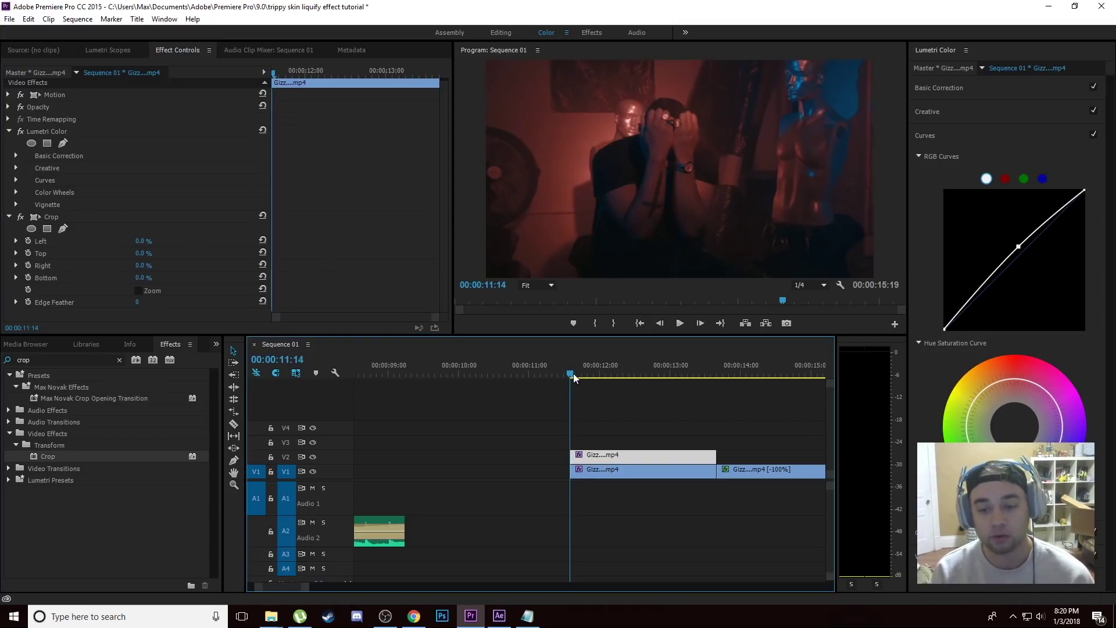
left_click(63, 228)
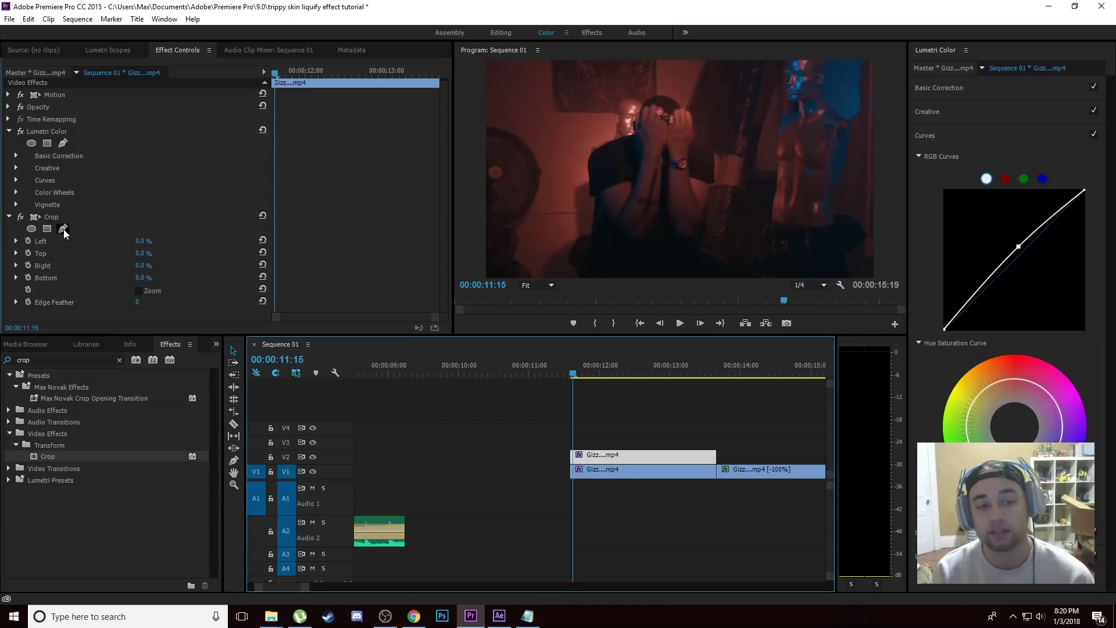
left_click(593, 230)
left_click(594, 276)
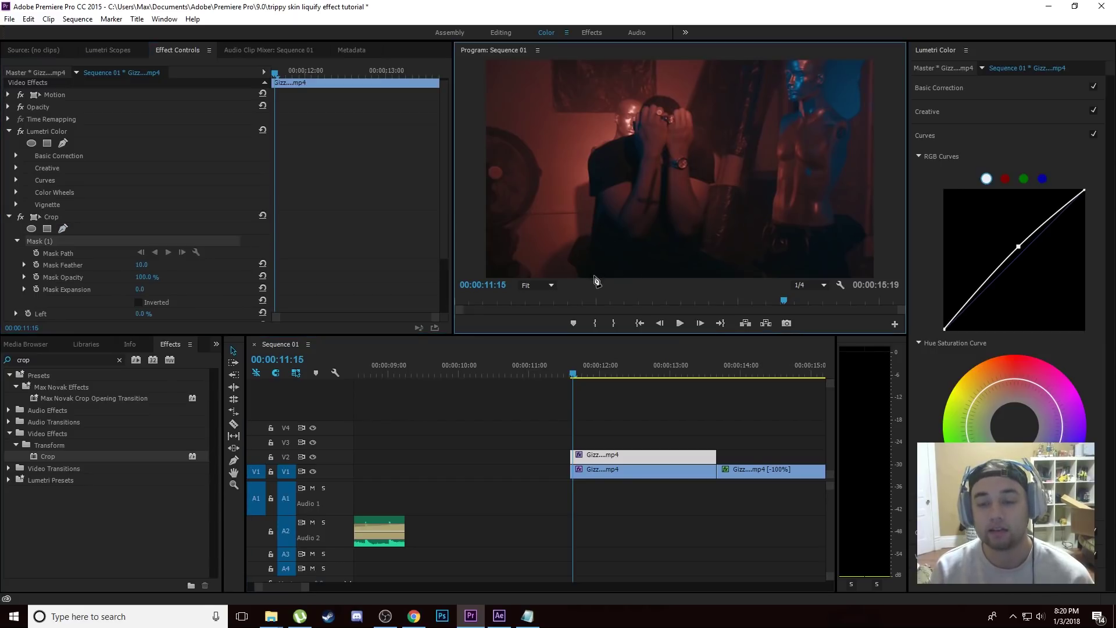
left_click(597, 201)
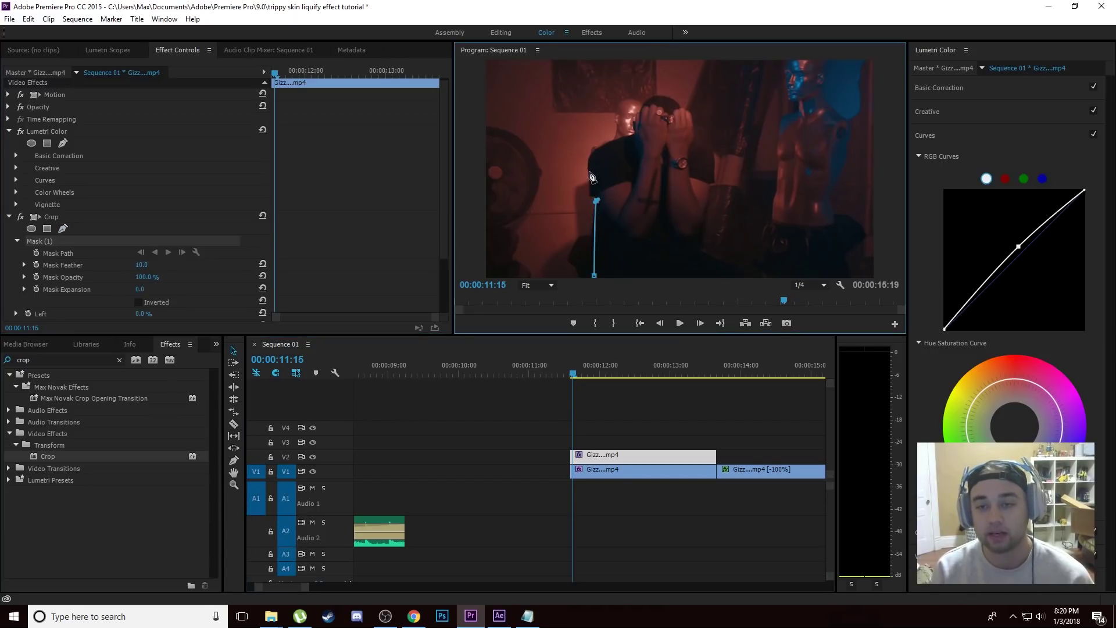
left_click_drag(590, 154, 603, 153)
left_click(634, 136)
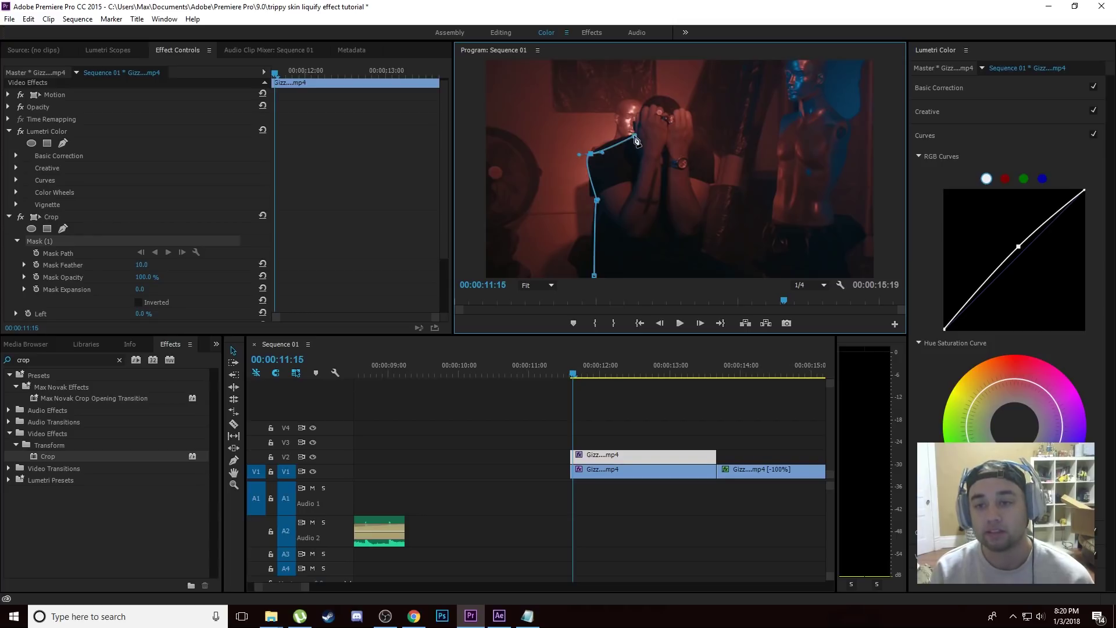
key("ctrl+z")
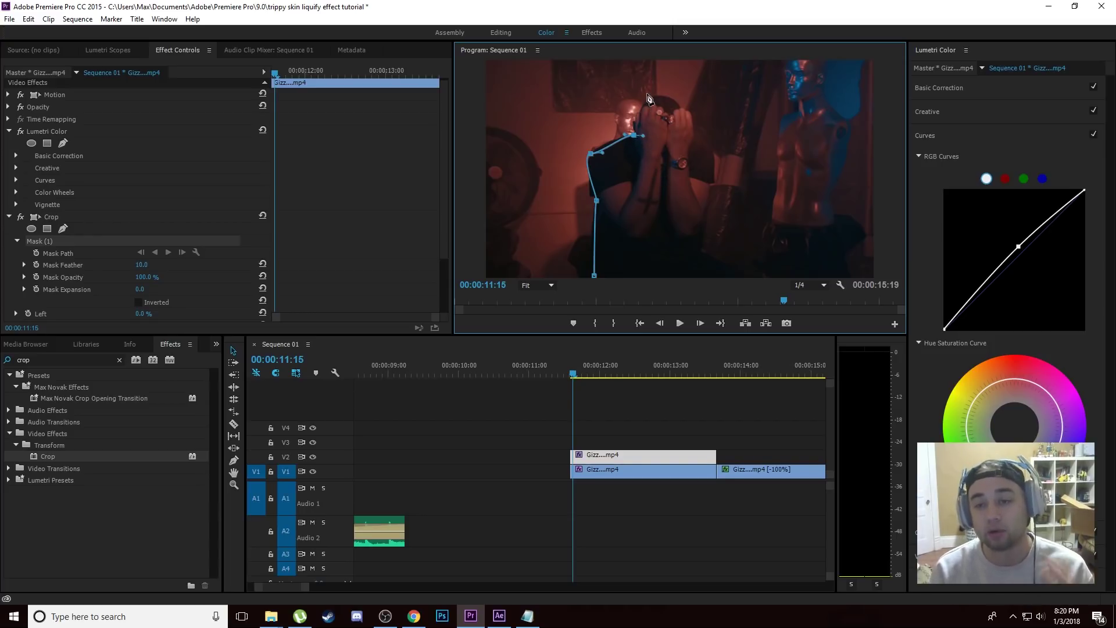
Step: Continue the mask over the raised hands and down the right side, closing it
left_click_drag(646, 98, 660, 99)
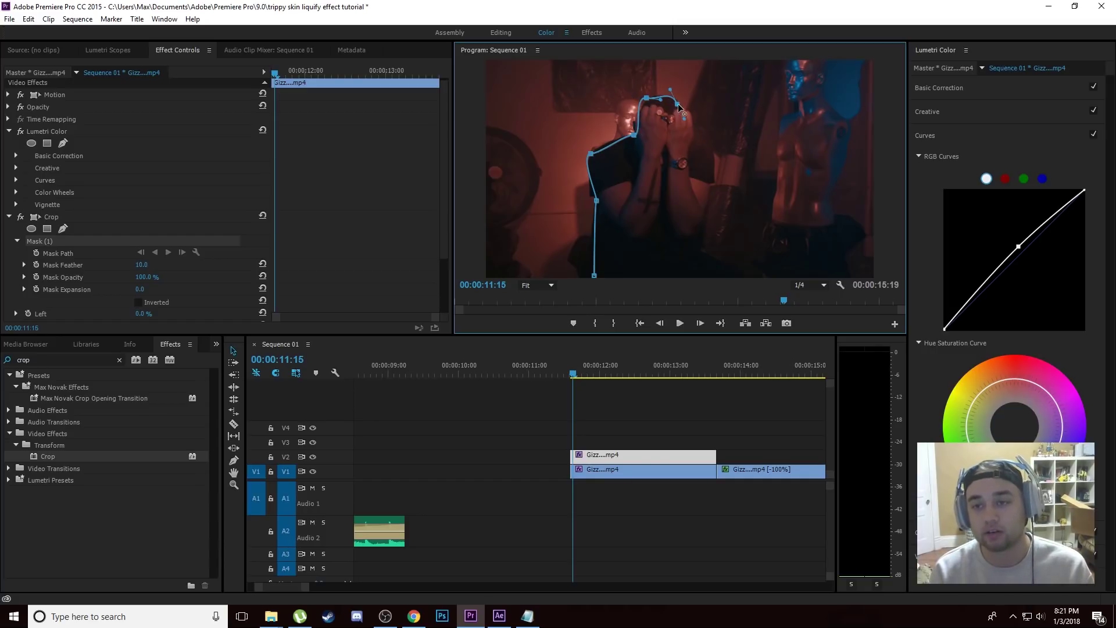
left_click_drag(695, 131, 691, 145)
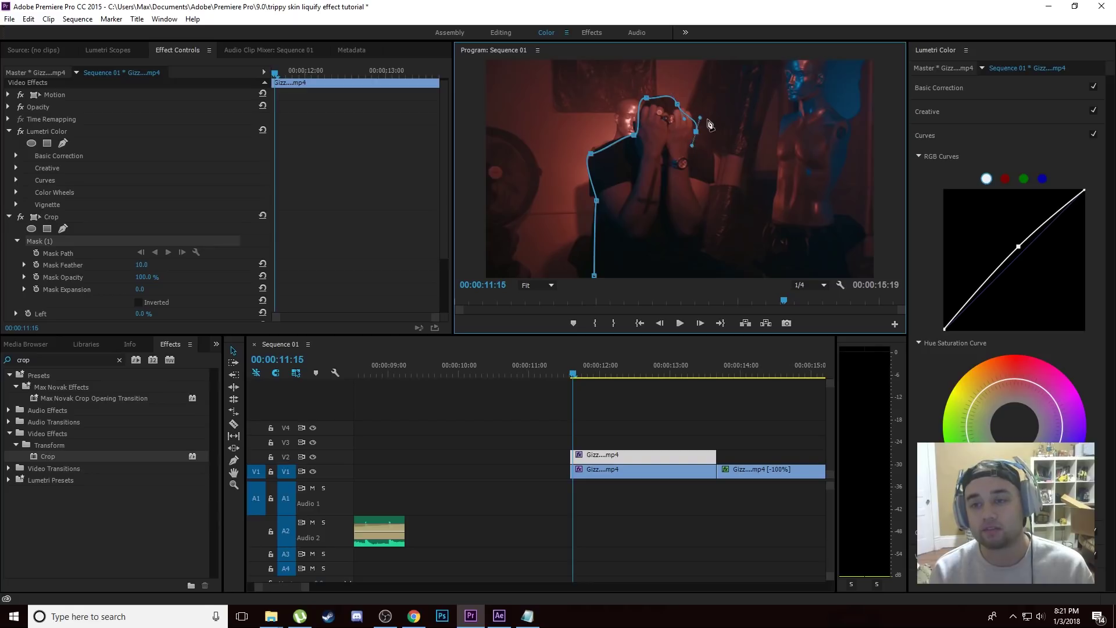
left_click_drag(713, 154, 713, 159)
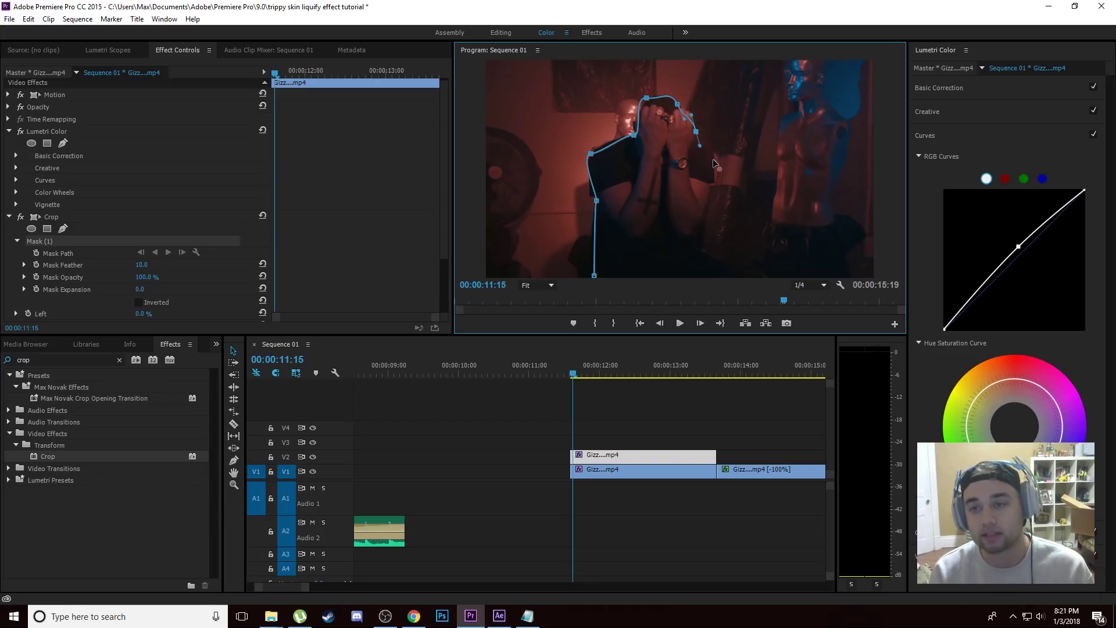
left_click(708, 208)
left_click_drag(702, 251, 703, 254)
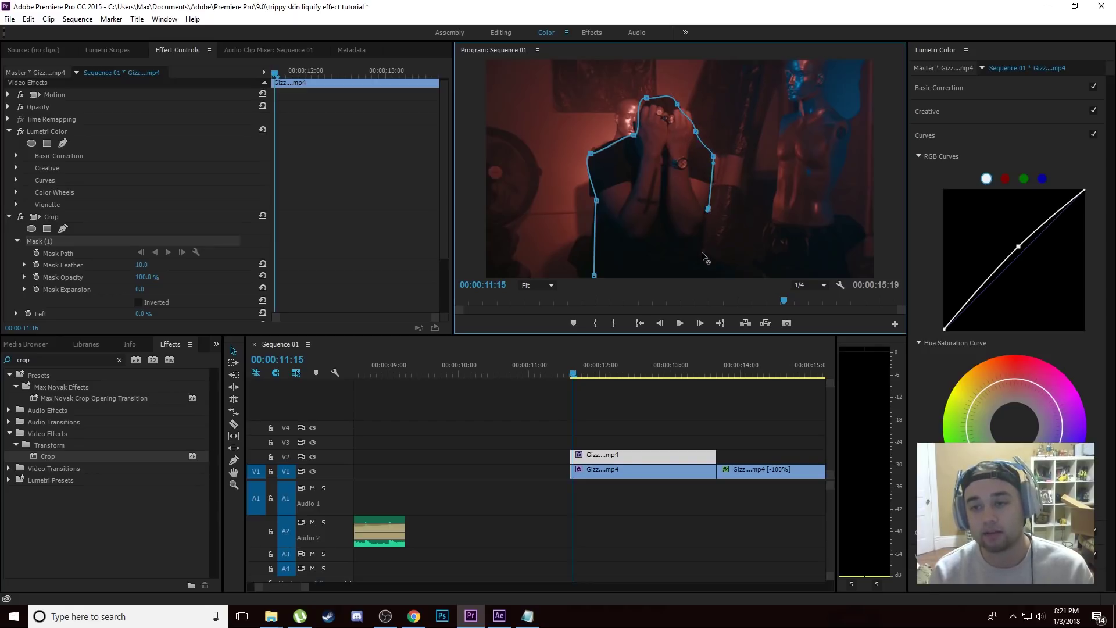
left_click(739, 275)
left_click(594, 275)
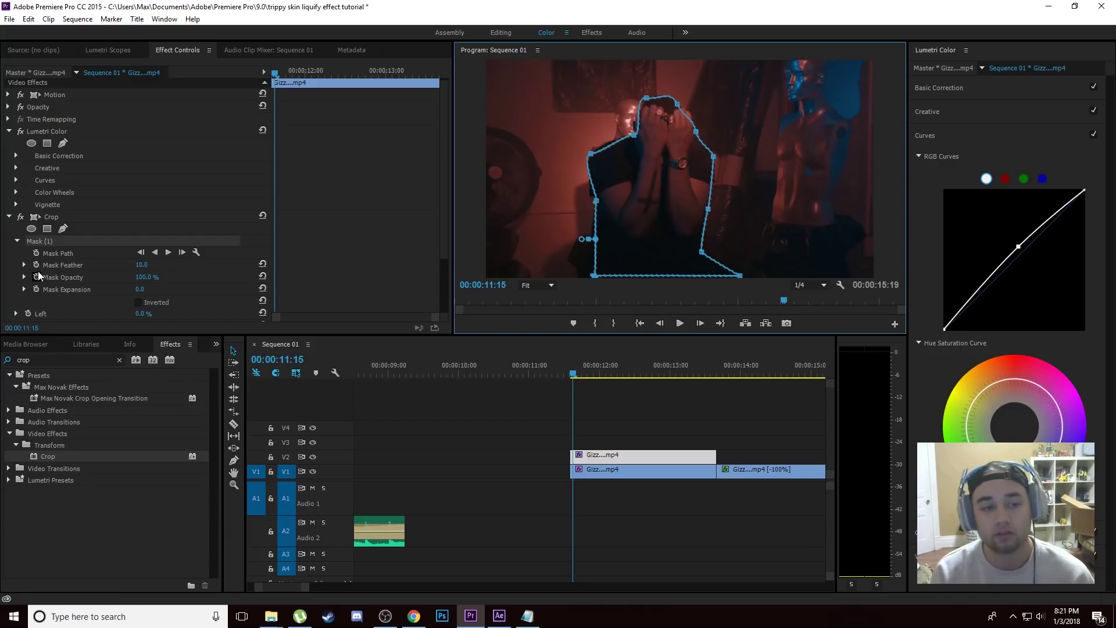
Step: Enable Mask Path keyframing and realign the mask onto the person at 11:19
scroll(445, 250, "down", 2)
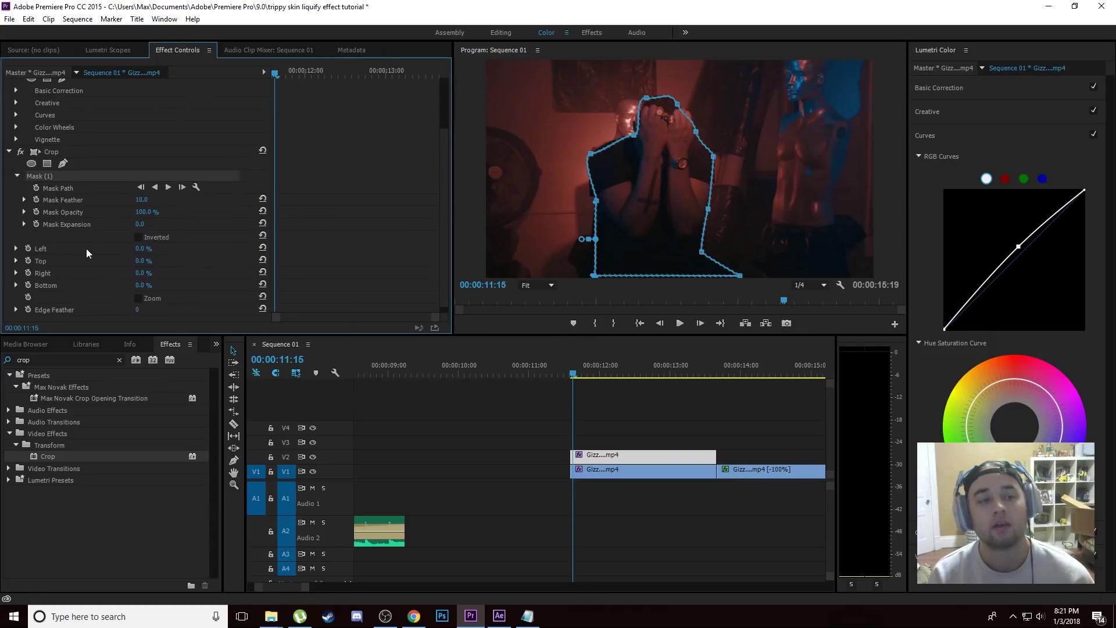
left_click(36, 189)
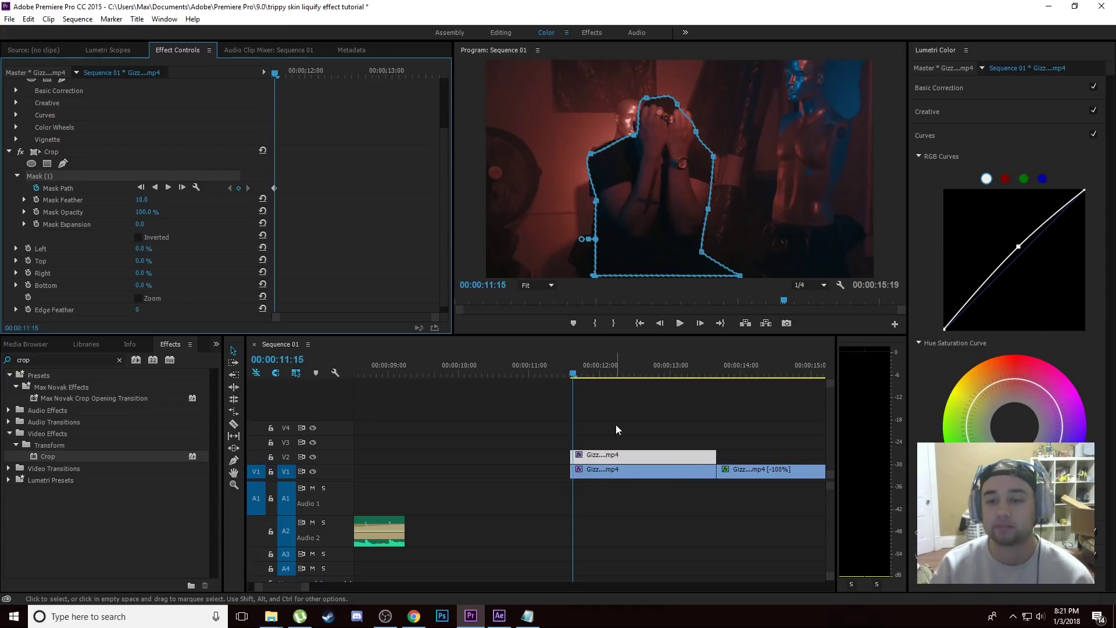
left_click(584, 377)
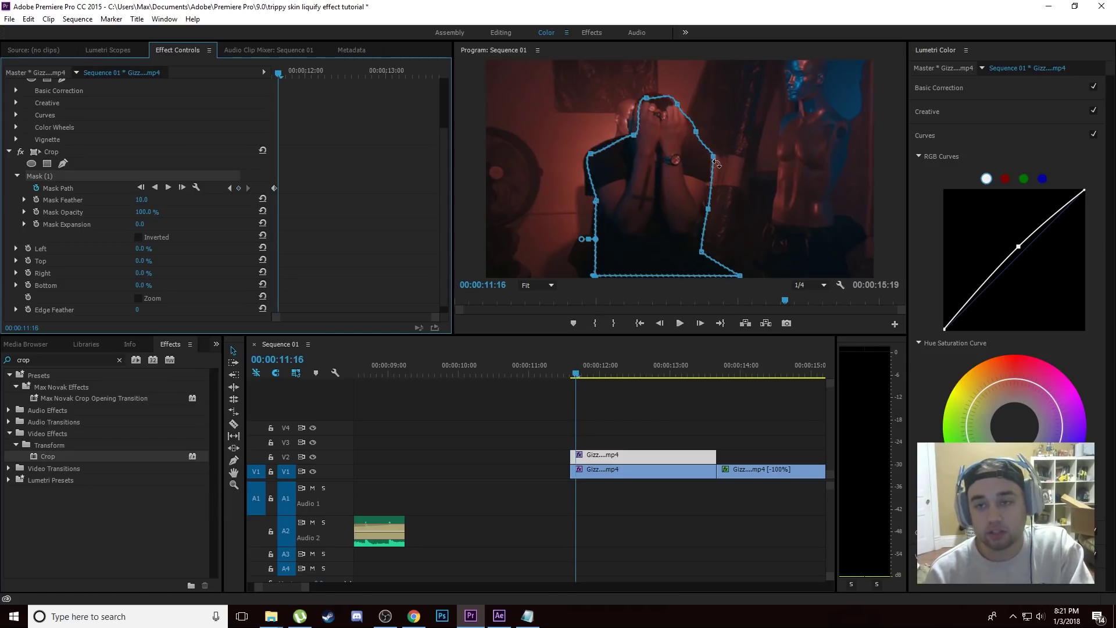
left_click_drag(679, 206, 667, 201)
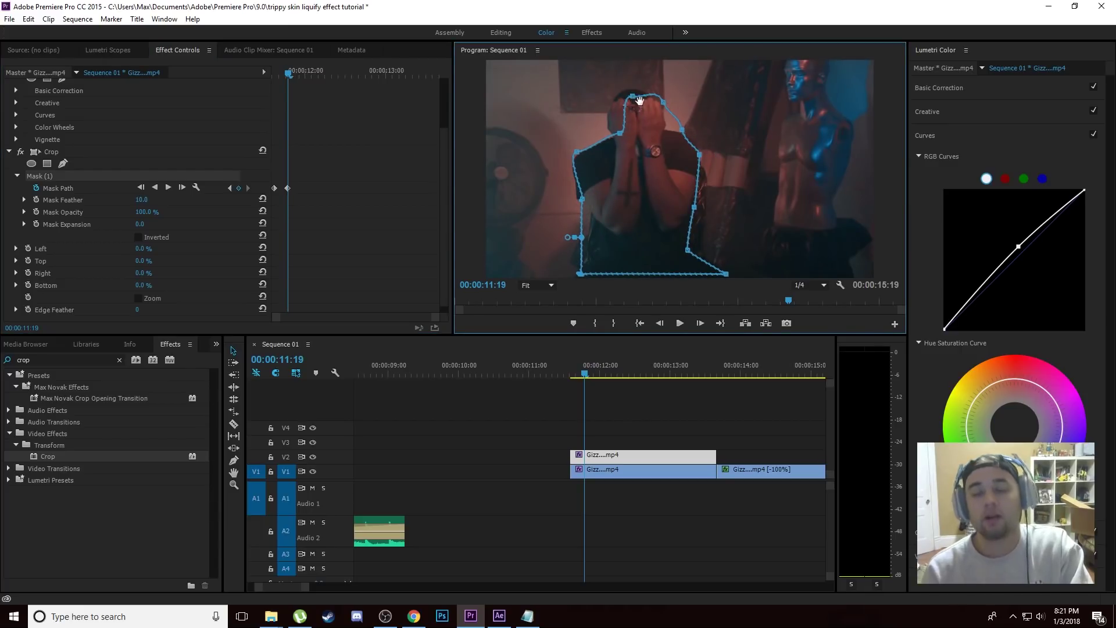
left_click_drag(633, 96, 677, 140)
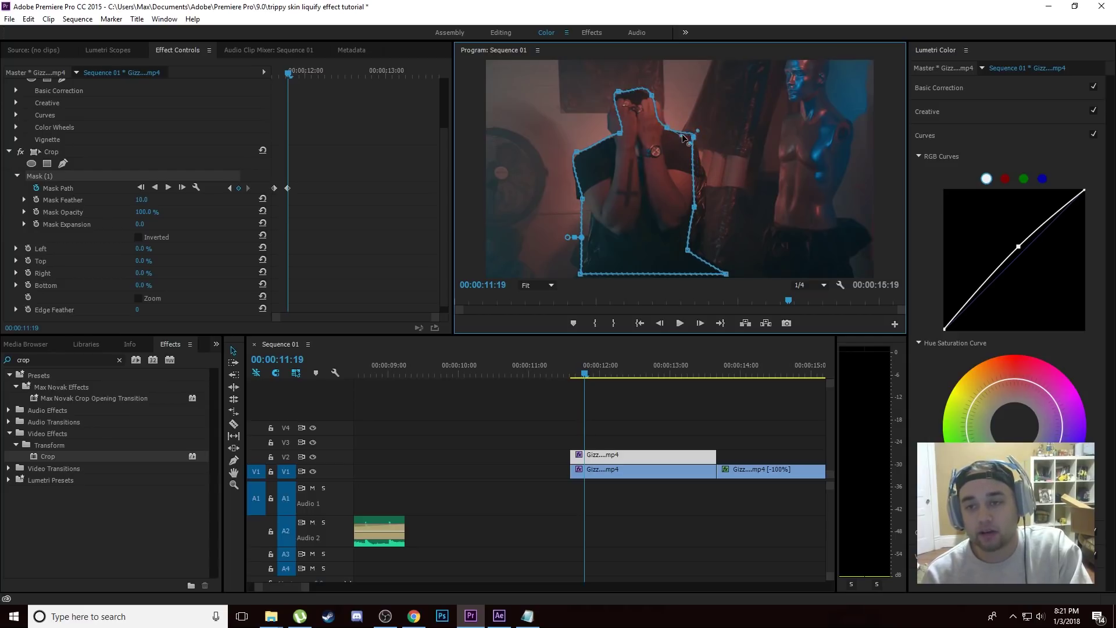
left_click(590, 228)
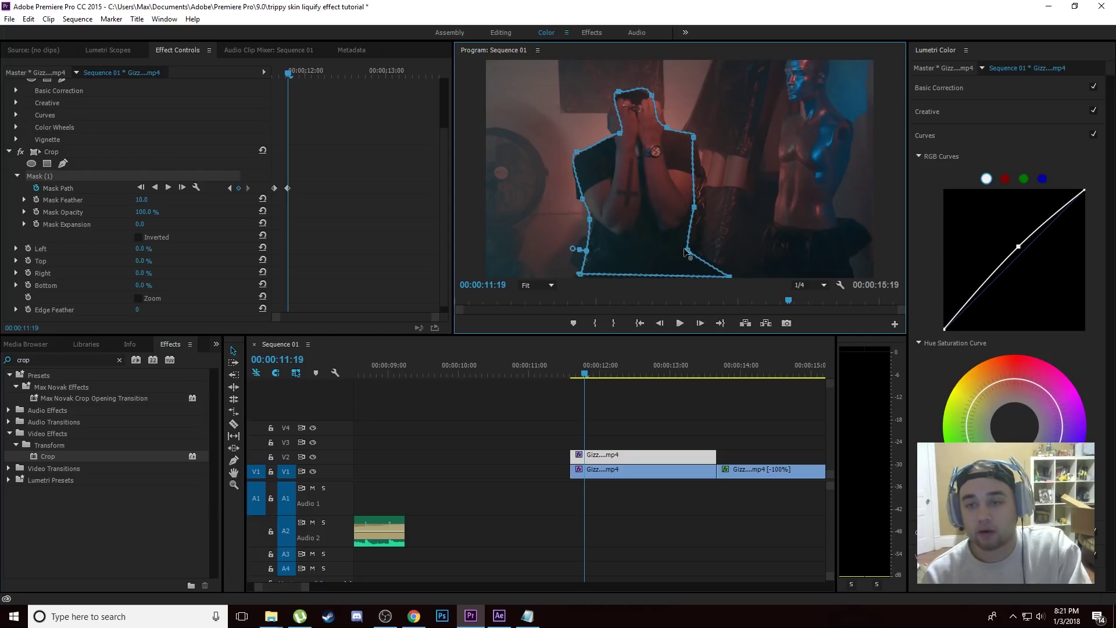
Step: At 12:01, shift the mask left and reshape its edges around the arm and body
key("Right")
key("Right")
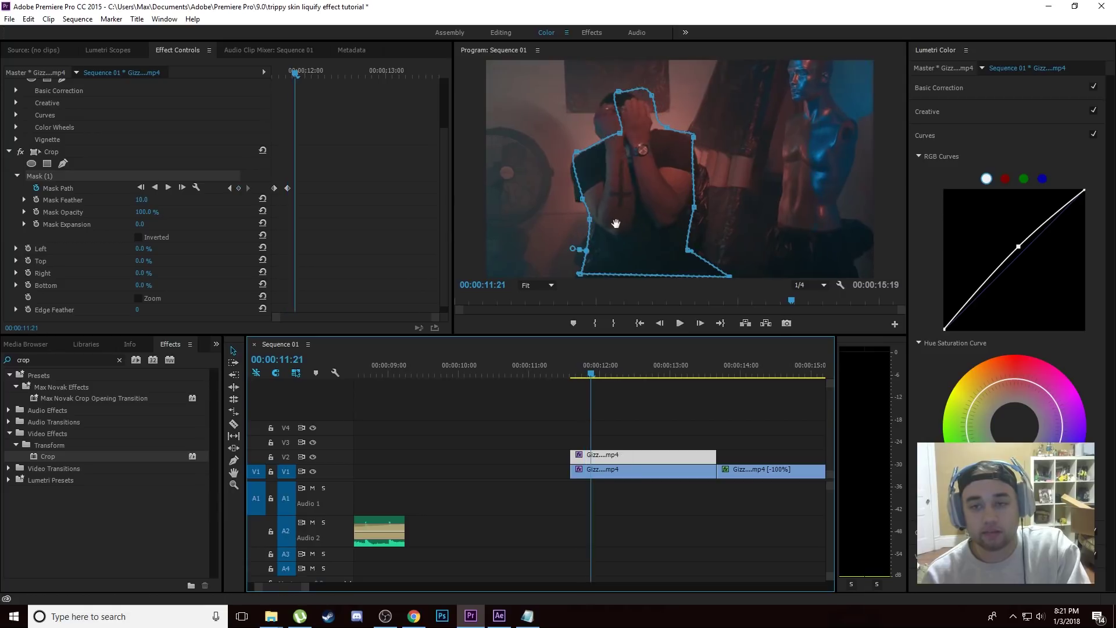
key("Right")
key("Right")
key("Right")
key("Right")
left_click_drag(654, 211, 639, 213)
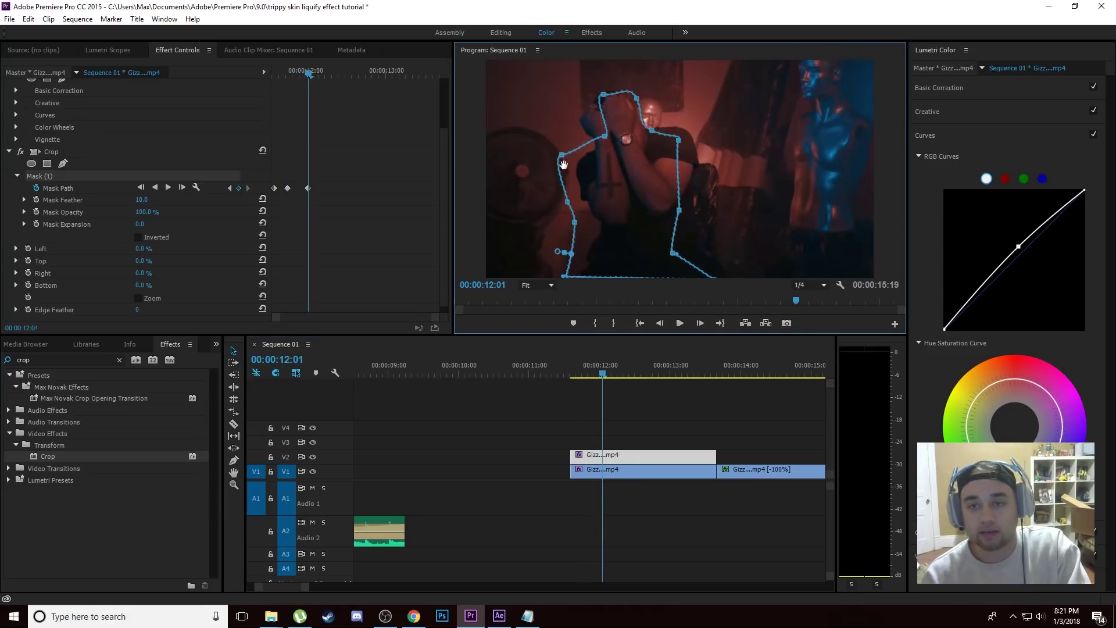
left_click_drag(562, 155, 580, 162)
left_click_drag(567, 202, 598, 237)
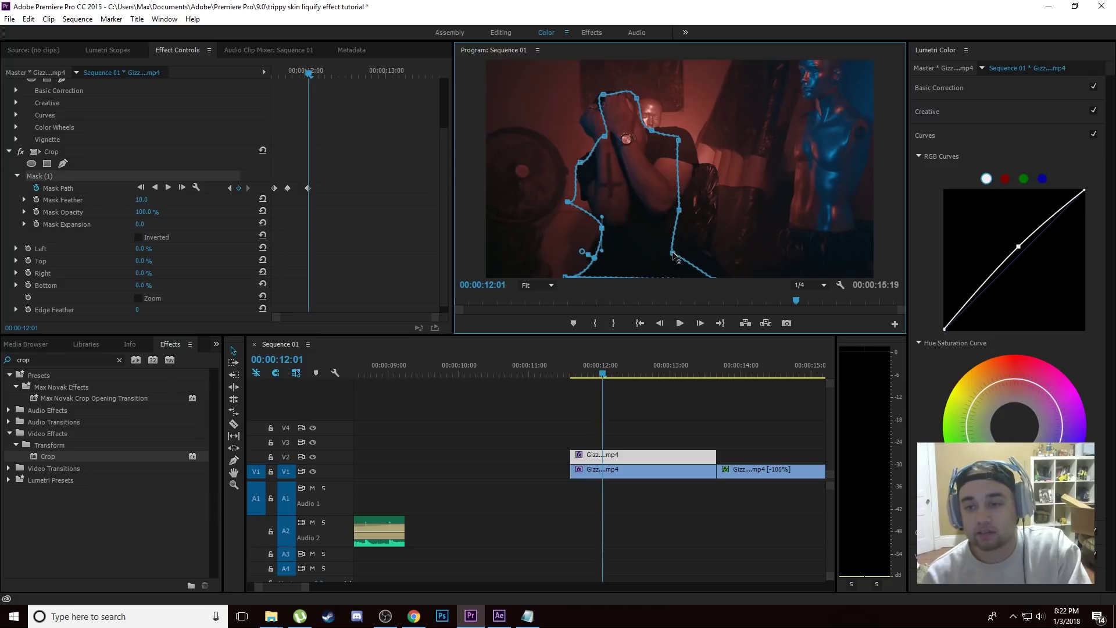
left_click_drag(673, 253, 724, 256)
left_click_drag(679, 210, 702, 233)
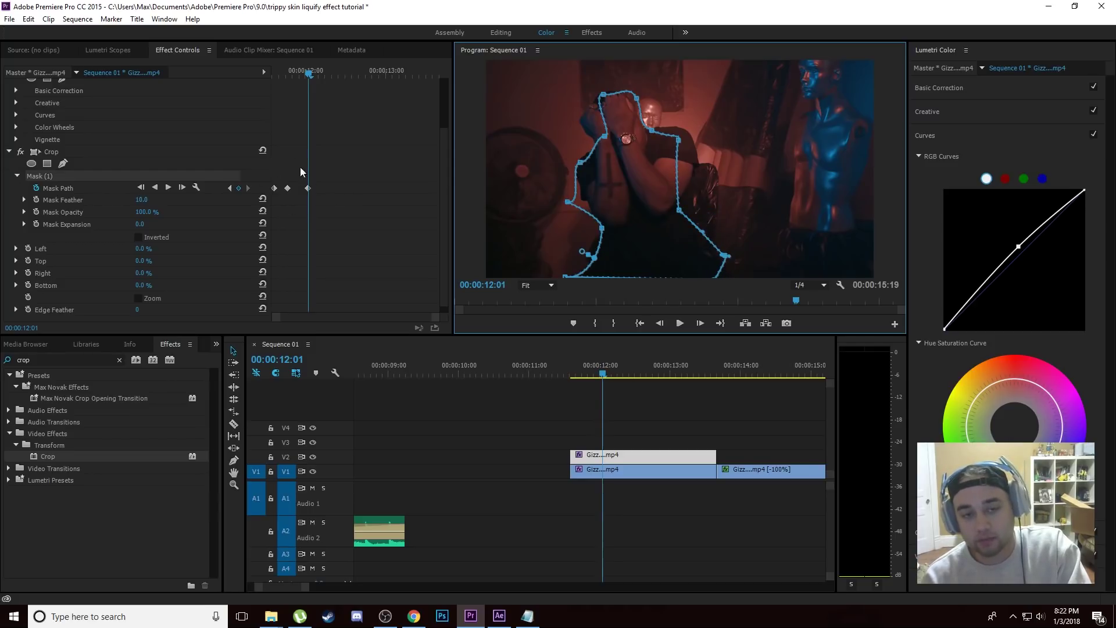
left_click_drag(678, 210, 624, 92)
Step: Step through frames checking the mask, nudge it at 12:09, and review back to 12:10
left_click(632, 461)
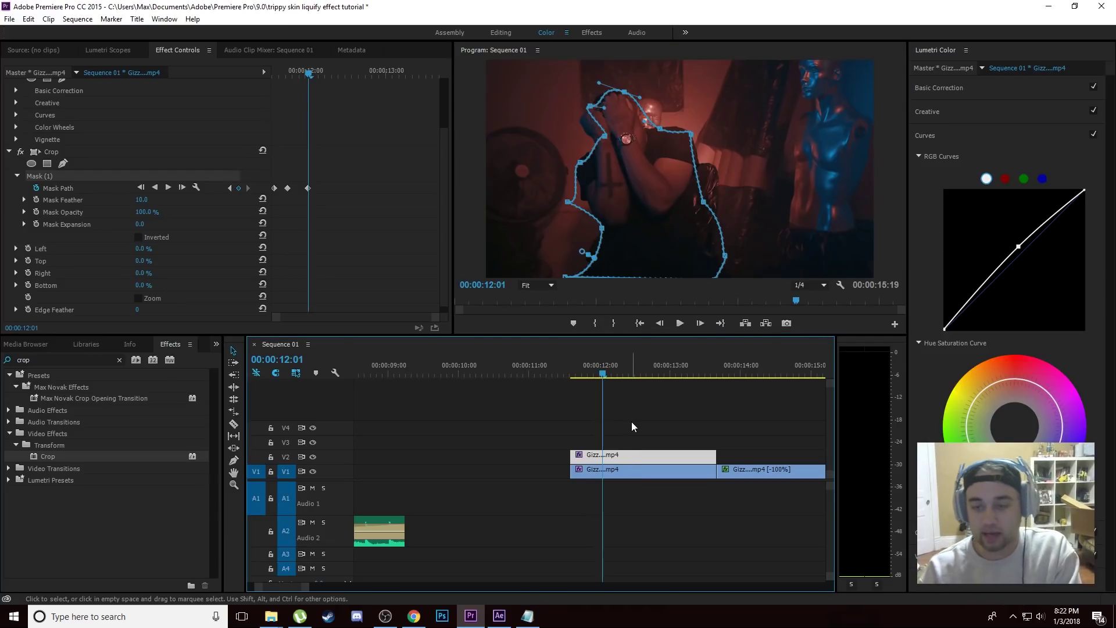
key("Left")
key("Left")
key("Left")
key("Left")
key("Left")
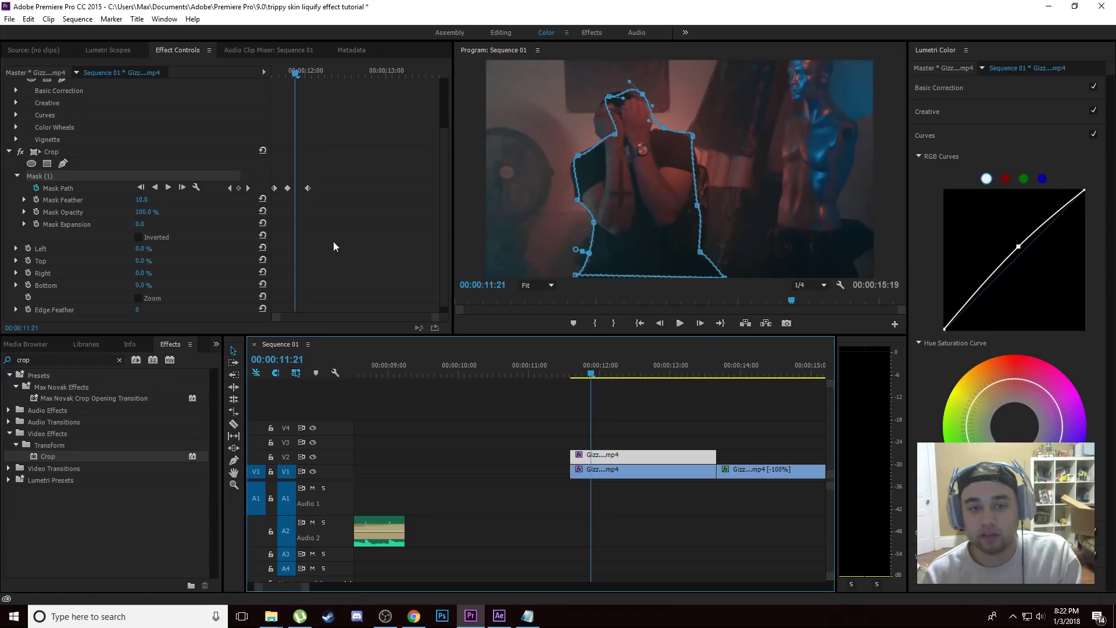
key("Right")
key("Right")
key("Right")
key("Left")
key("Left")
key("Left")
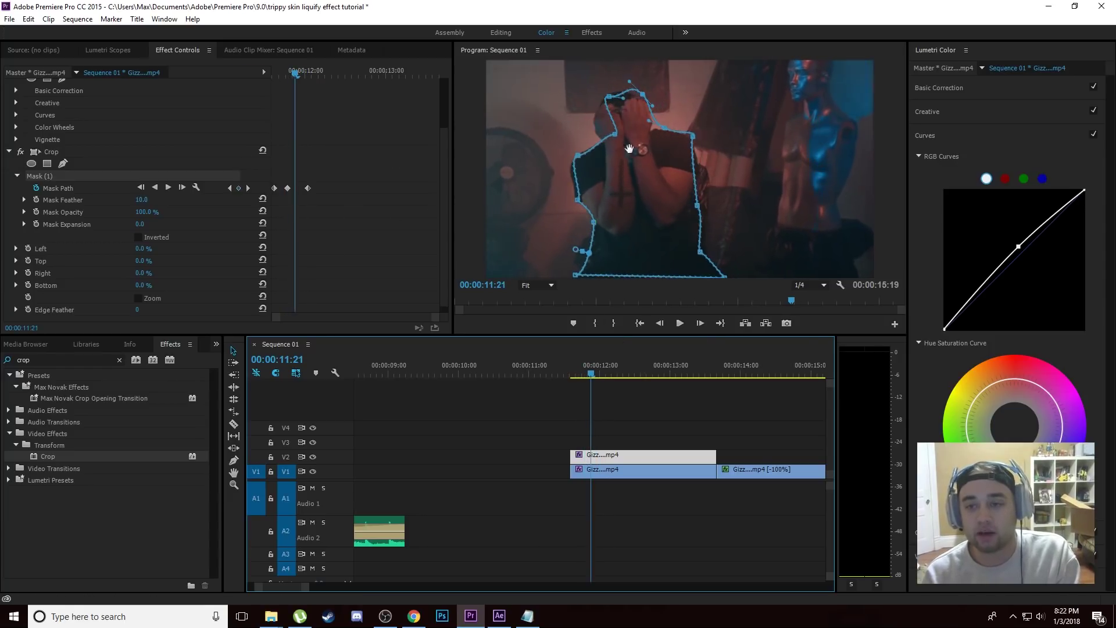
key("Left")
key("Left")
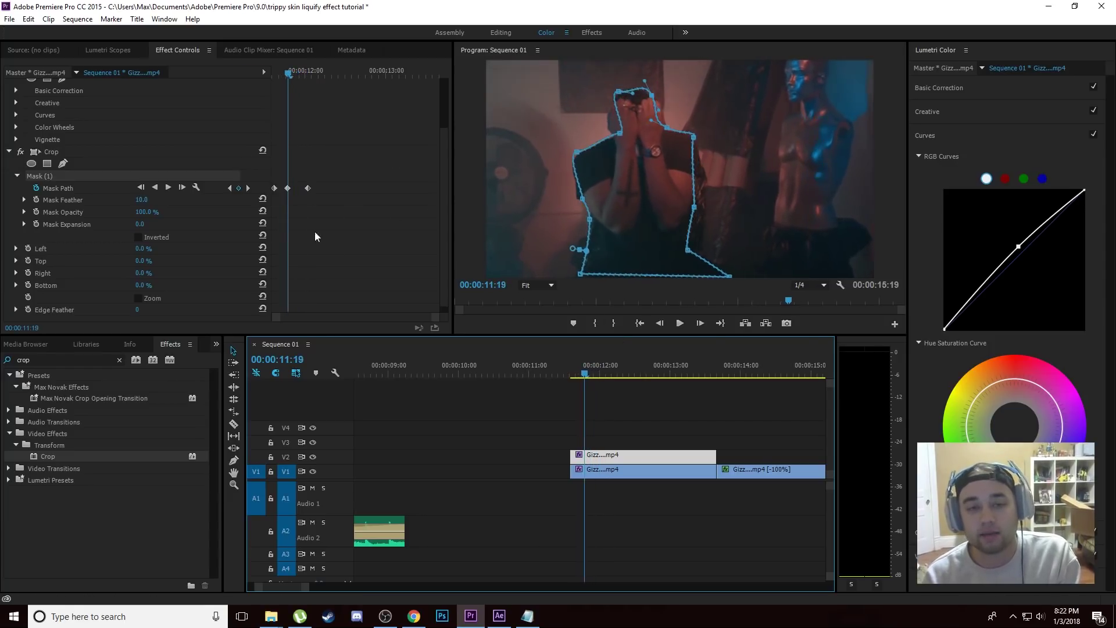
key("Right")
key("Right")
key("Right")
key("Right")
key("Right")
key("Right")
key("Right")
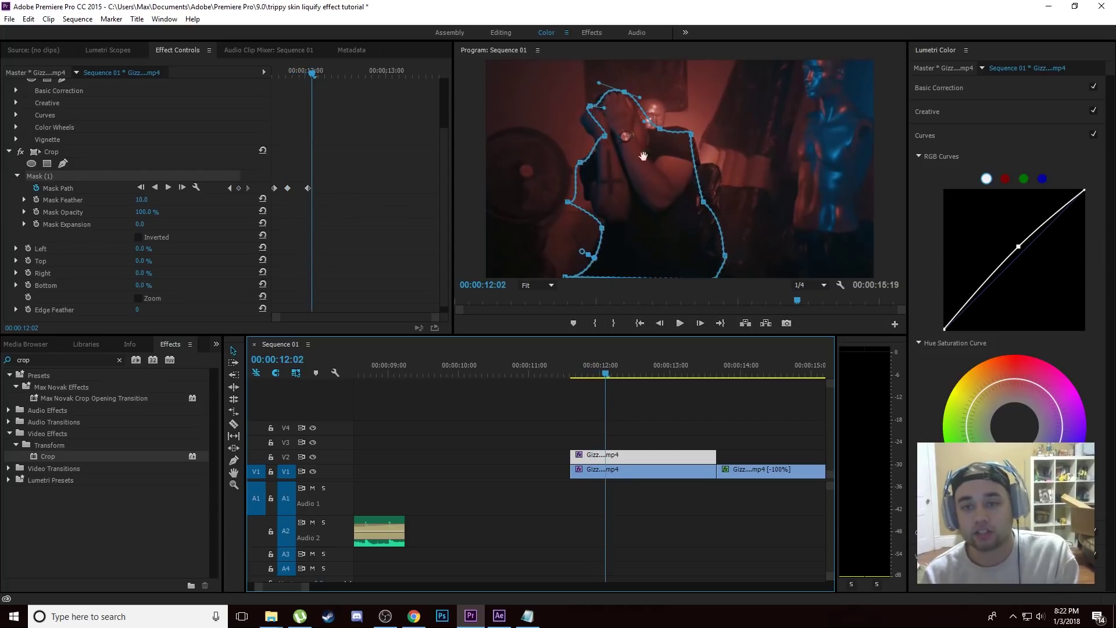
key("Right")
key("Right")
key("Right")
key("Right")
key("Right")
key("Right")
key("Right")
left_click_drag(661, 201, 620, 214)
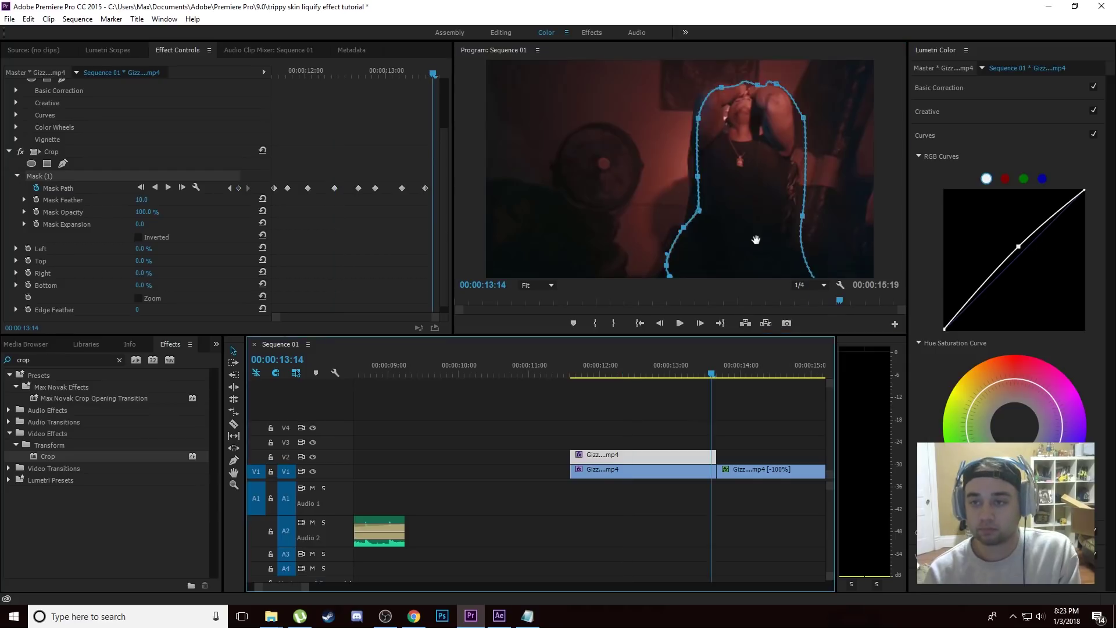
left_click_drag(707, 366, 674, 398)
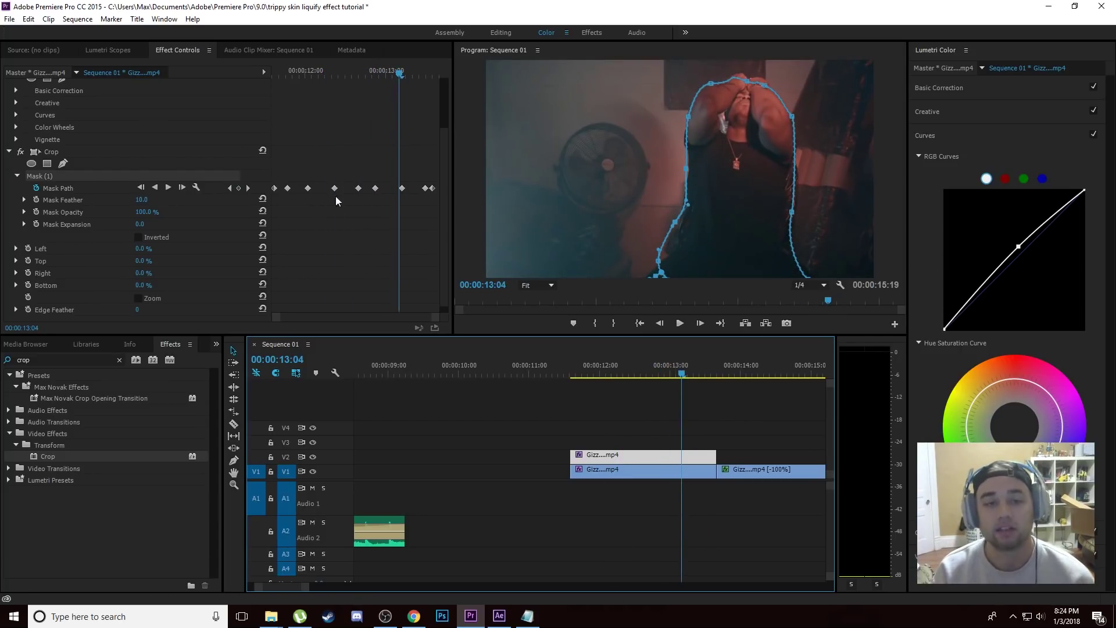
left_click_drag(678, 385, 629, 374)
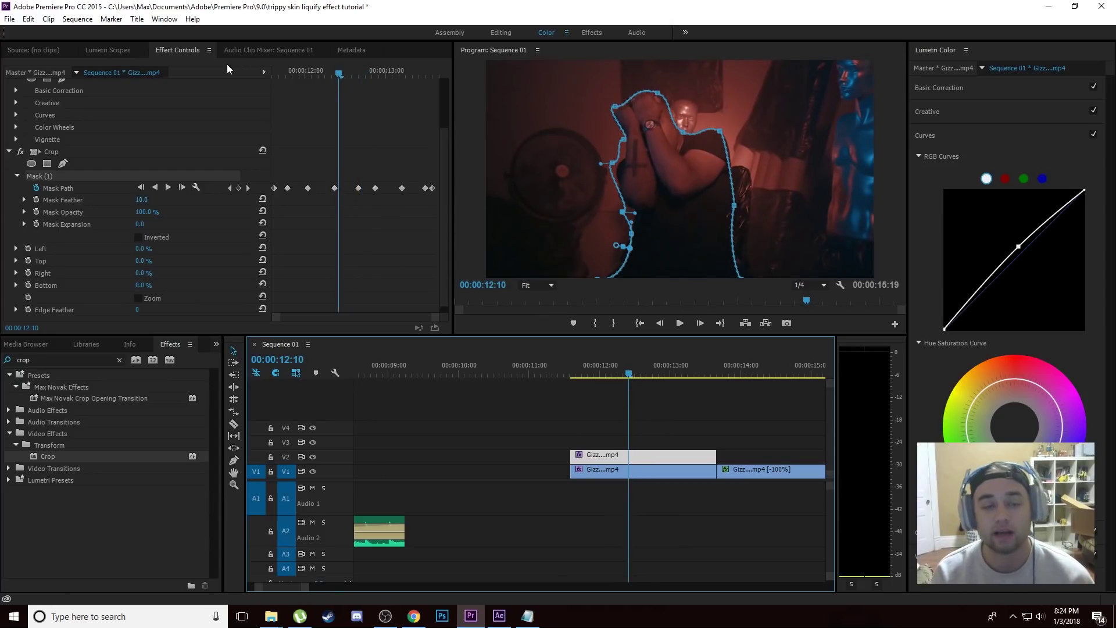
Step: Raise Crop Left so only the masked person remains, hiding V1 to preview at 13:03
left_click(176, 51)
scroll(446, 257, "down", 1)
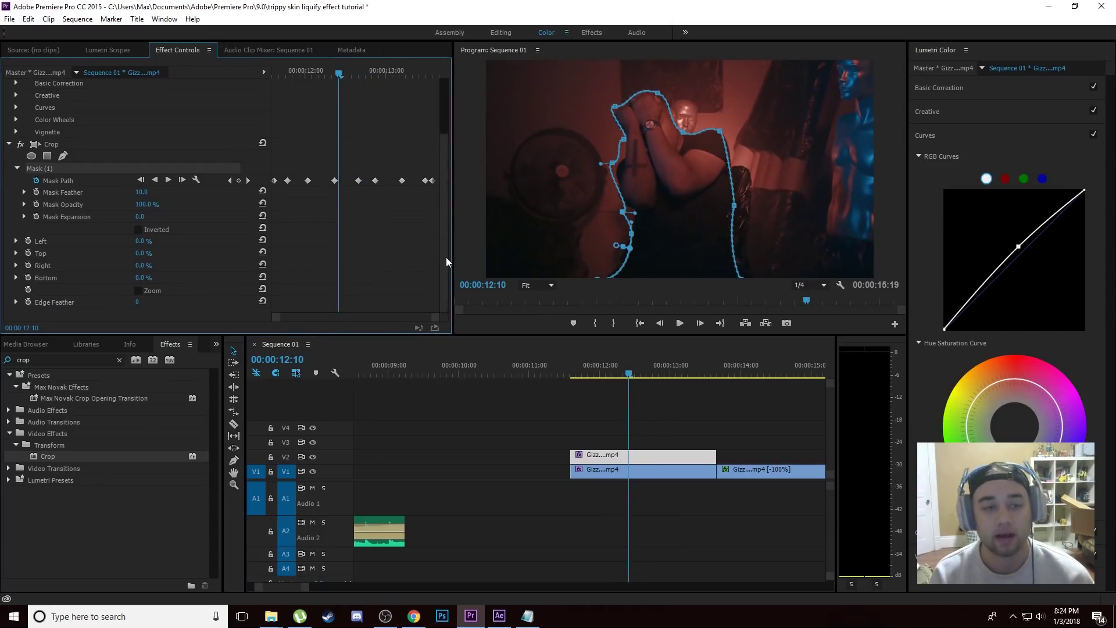
left_click(139, 241)
type("30")
key("Return")
left_click_drag(144, 244, 343, 264)
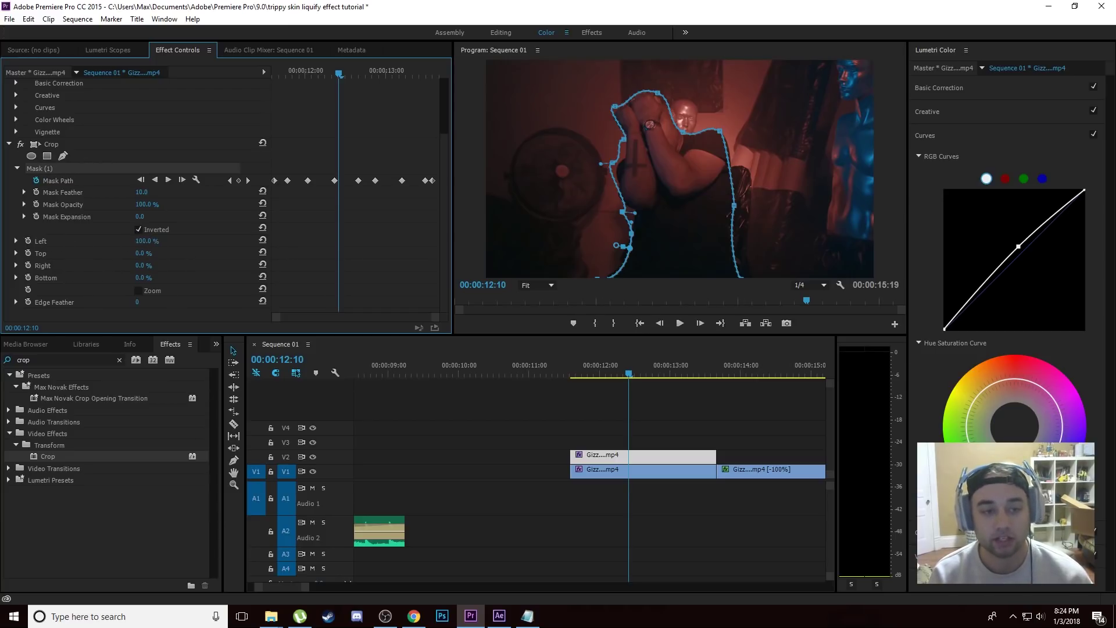
left_click(313, 470)
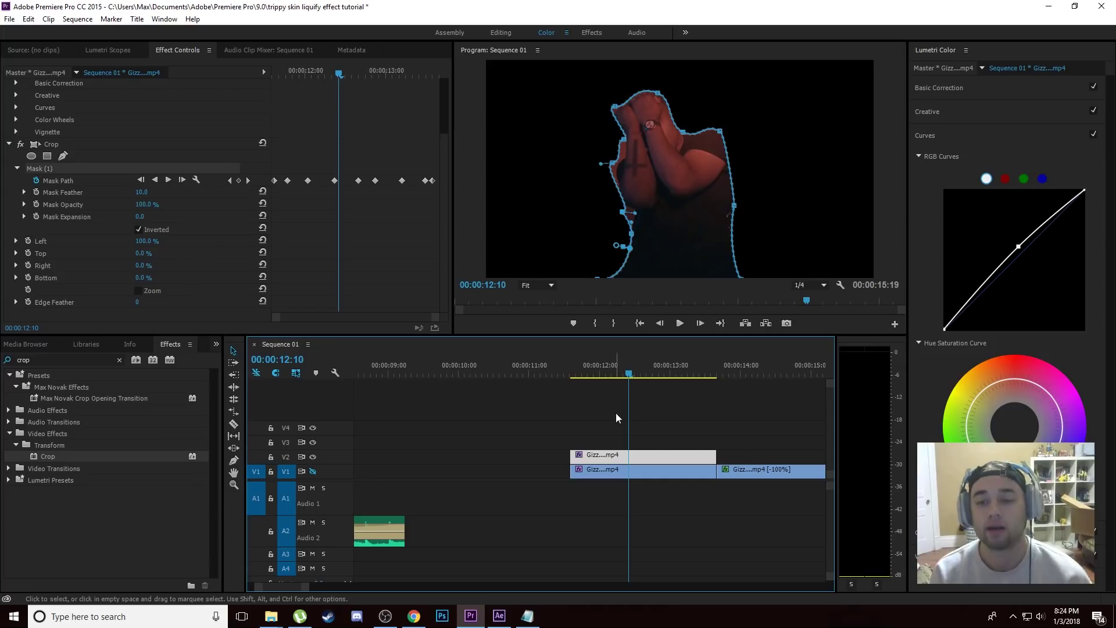
left_click_drag(629, 375, 599, 378)
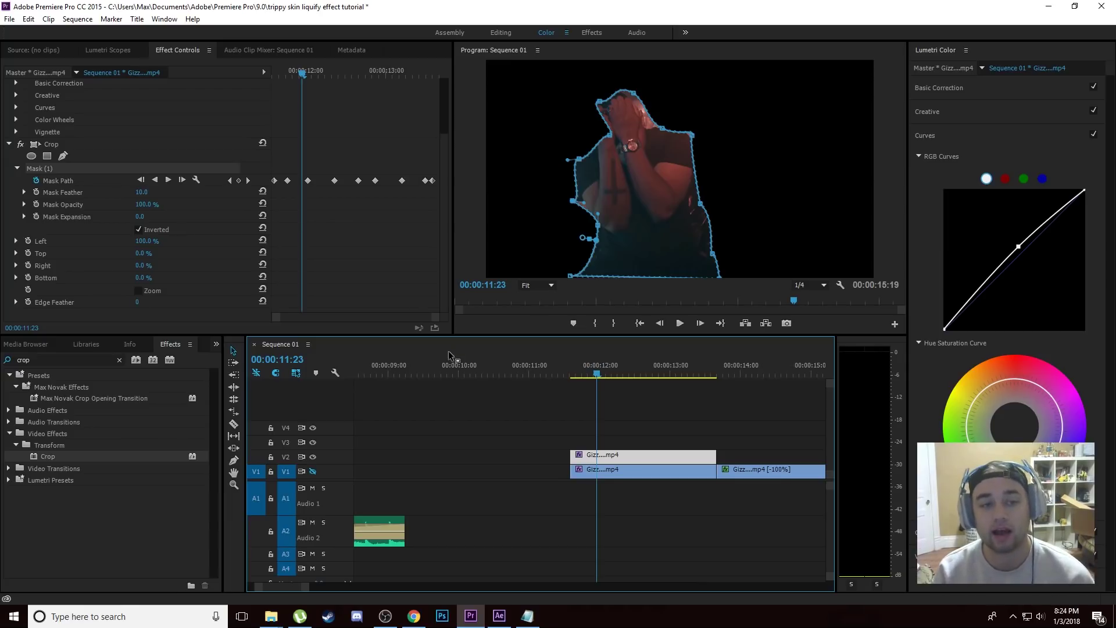
Step: Set the Crop mask's Mask Feather to 28
left_click(186, 51)
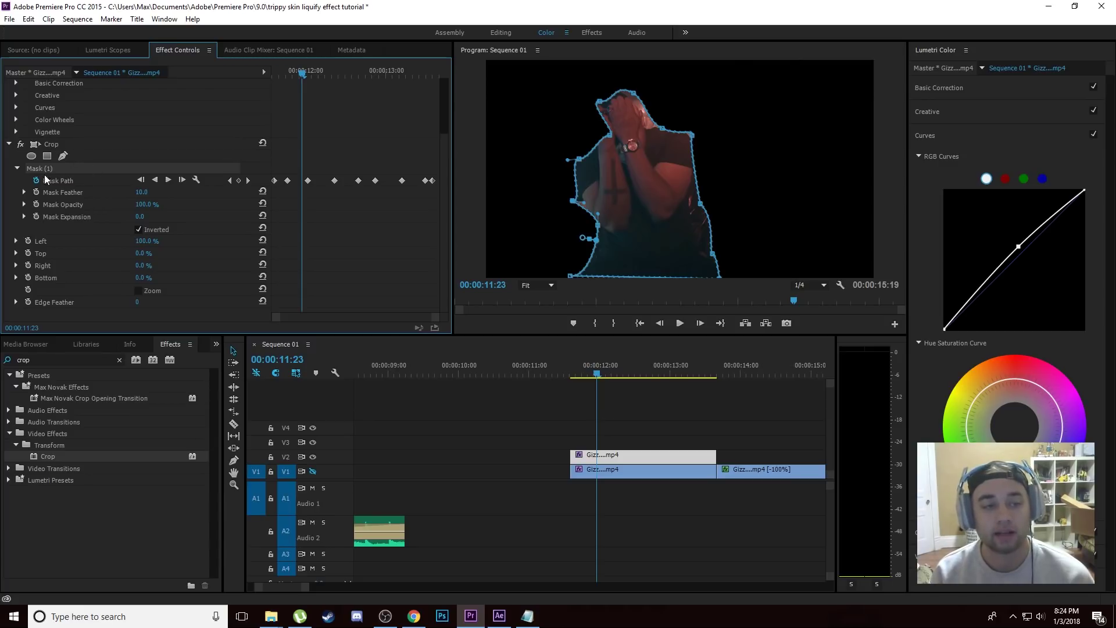
left_click(142, 193)
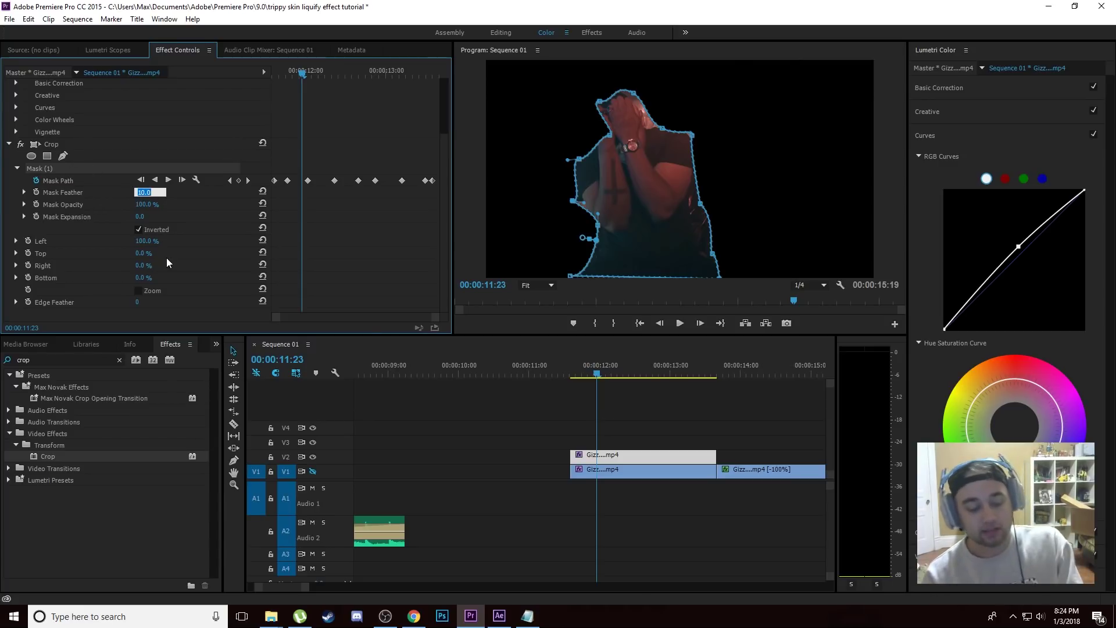
type("28")
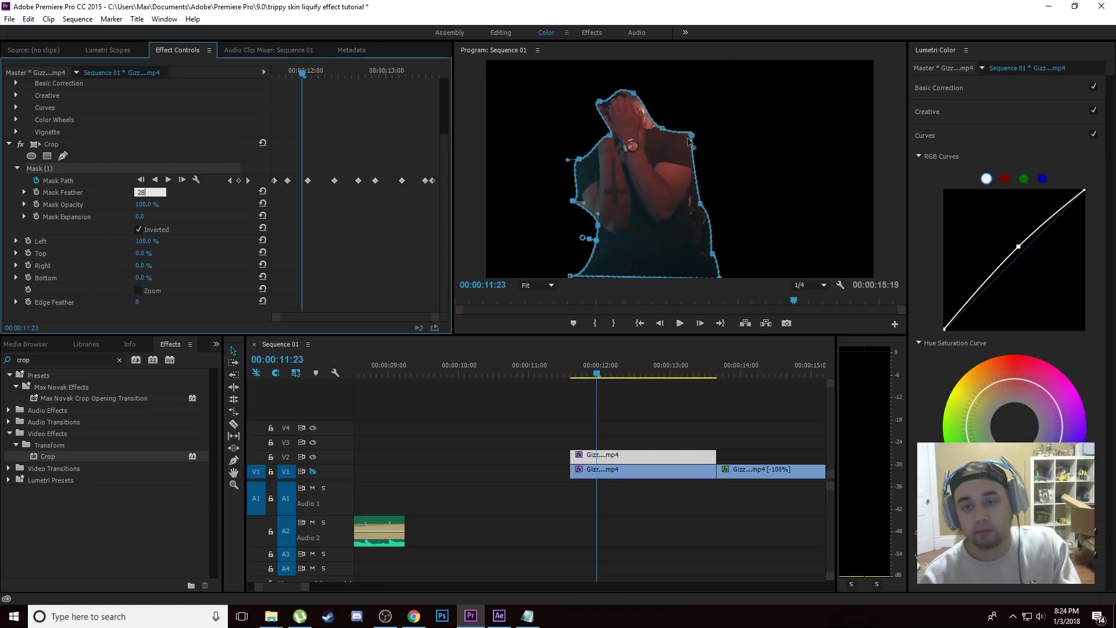
key("Return")
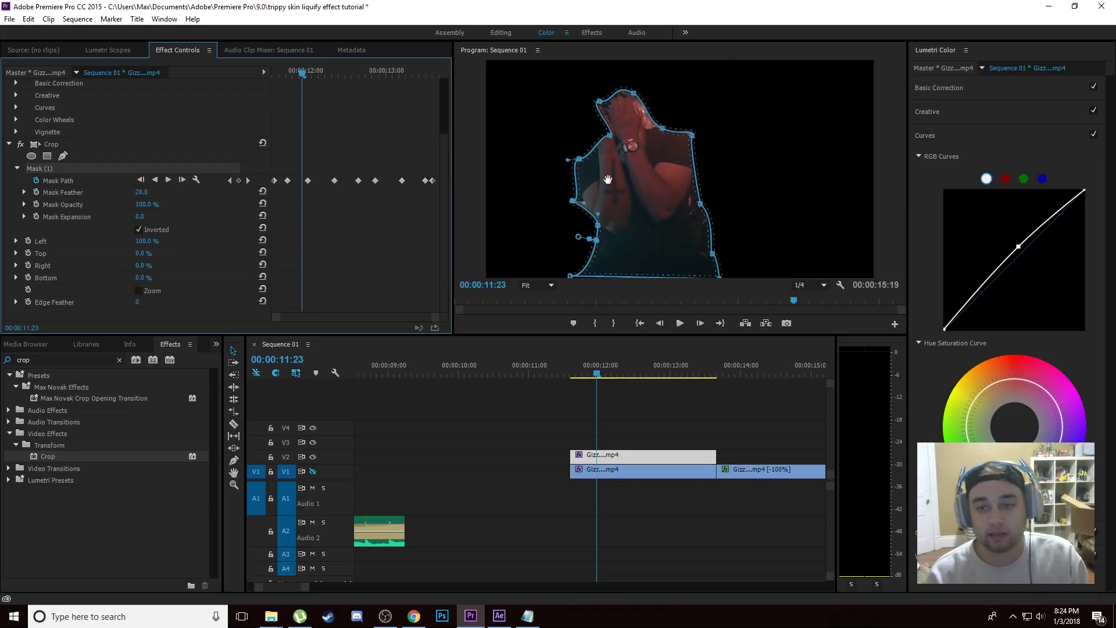
left_click(315, 475)
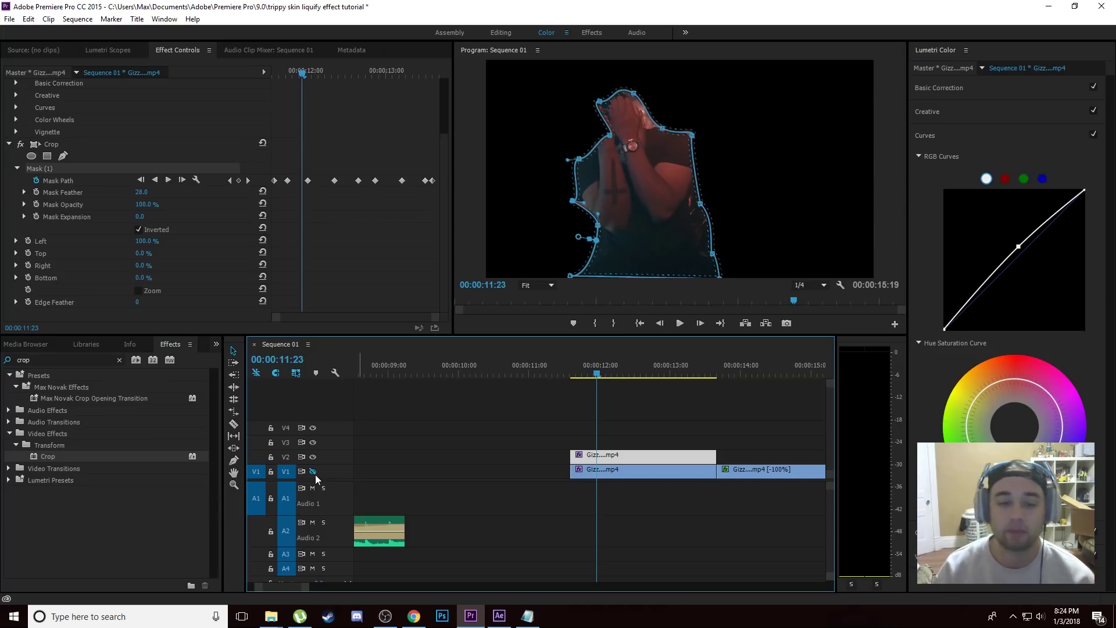
Step: Make the V1 background track visible again and deselect the duplicate clip
left_click(315, 474)
key("Left")
key("Left")
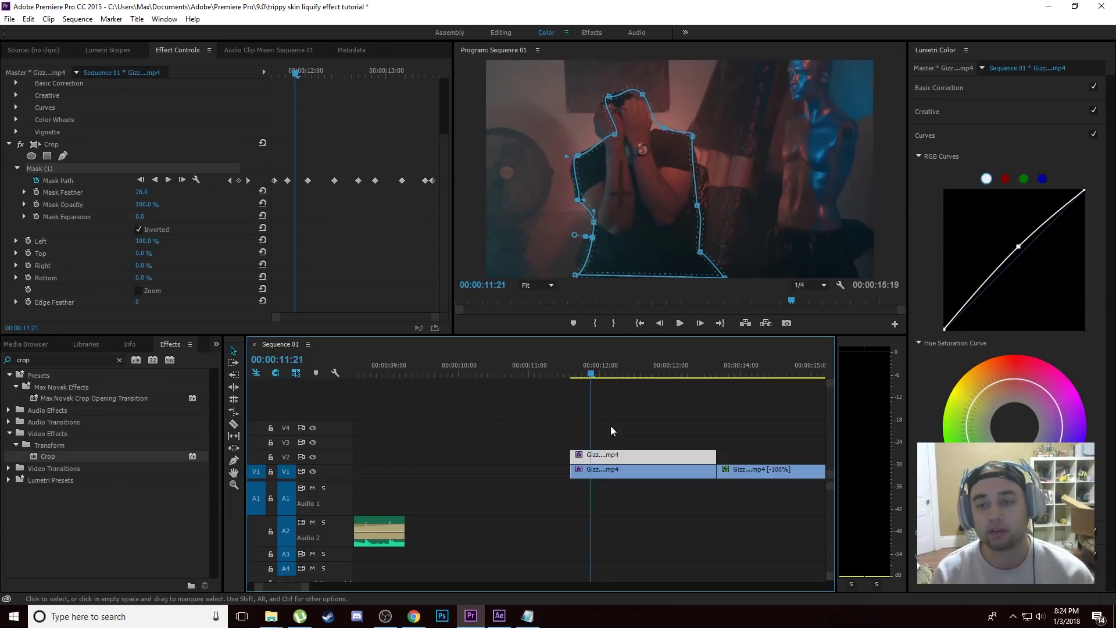
left_click(602, 411)
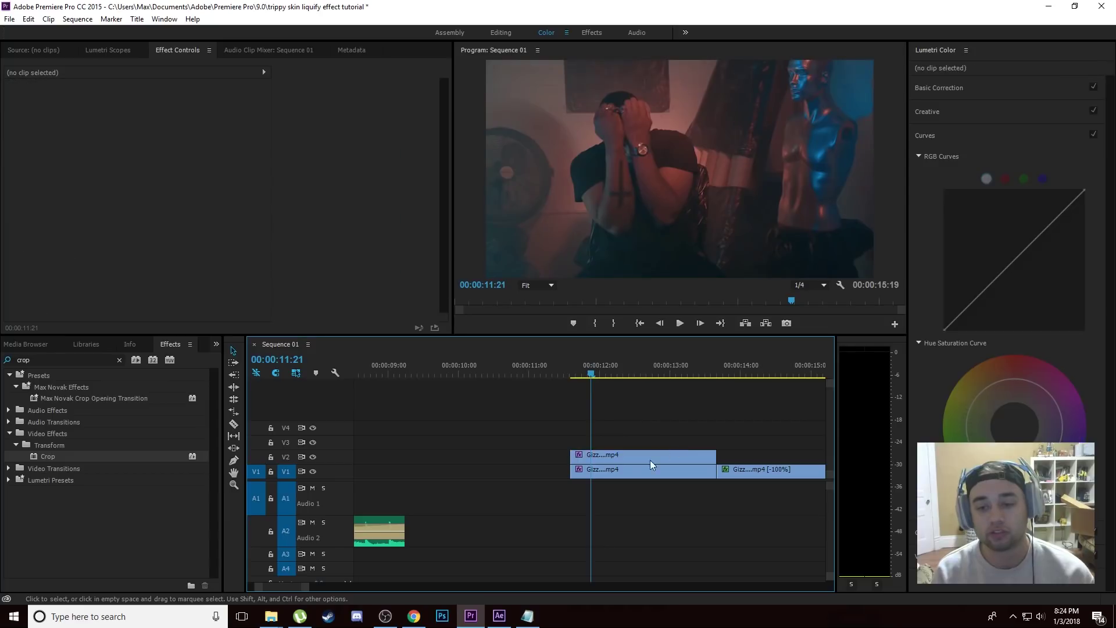
Step: Search the Effects list for 's_d' and drag S_Distort onto the V2 duplicate
left_click(172, 344)
left_click(119, 360)
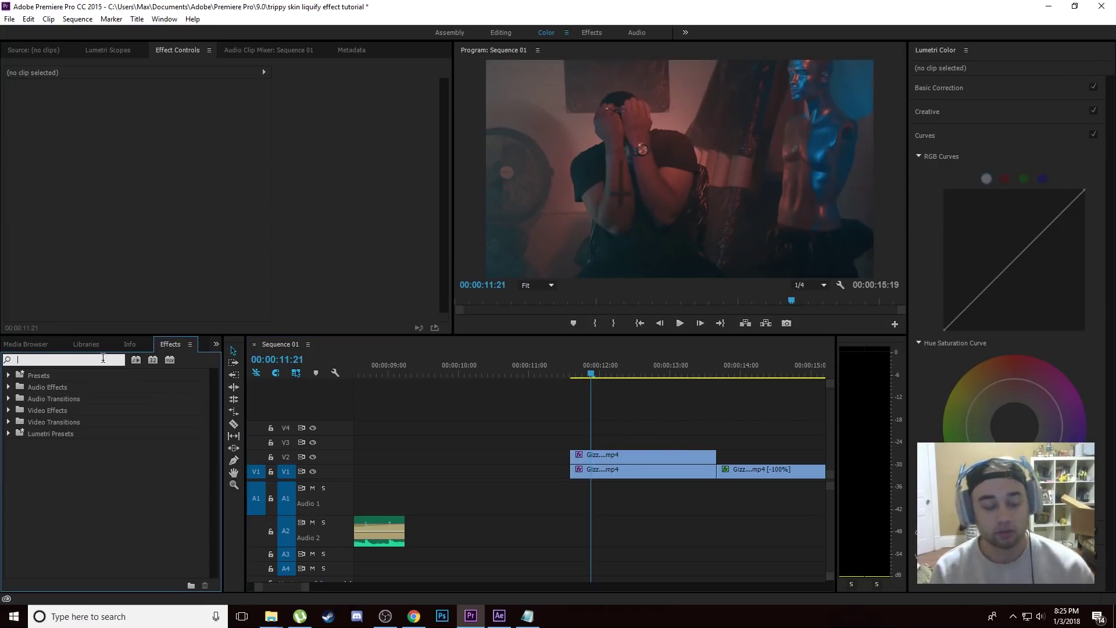
type("s")
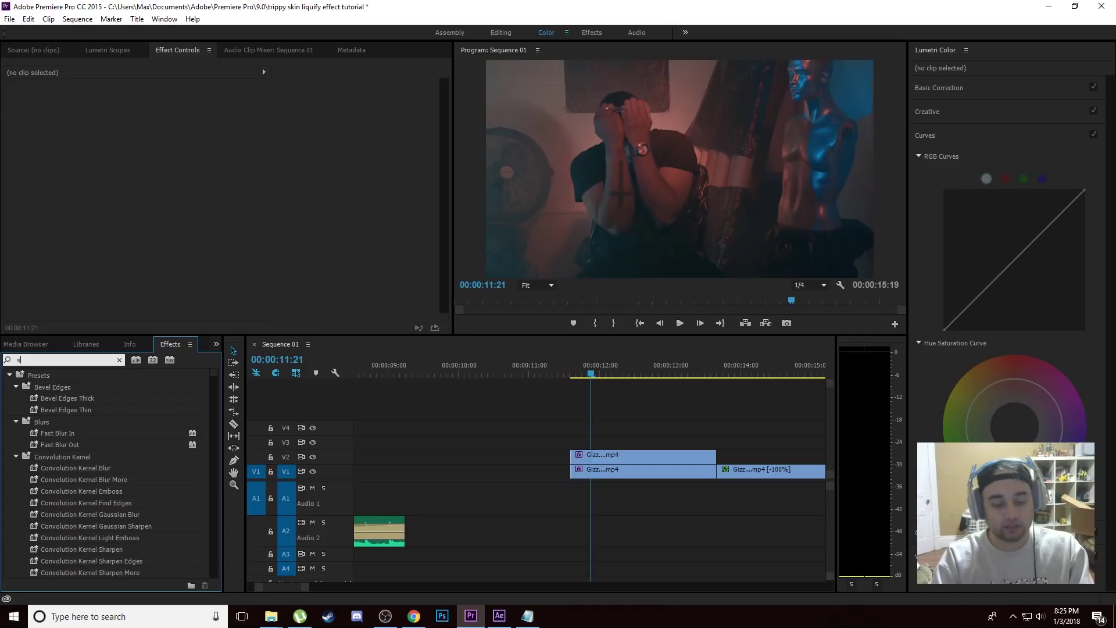
type("_d")
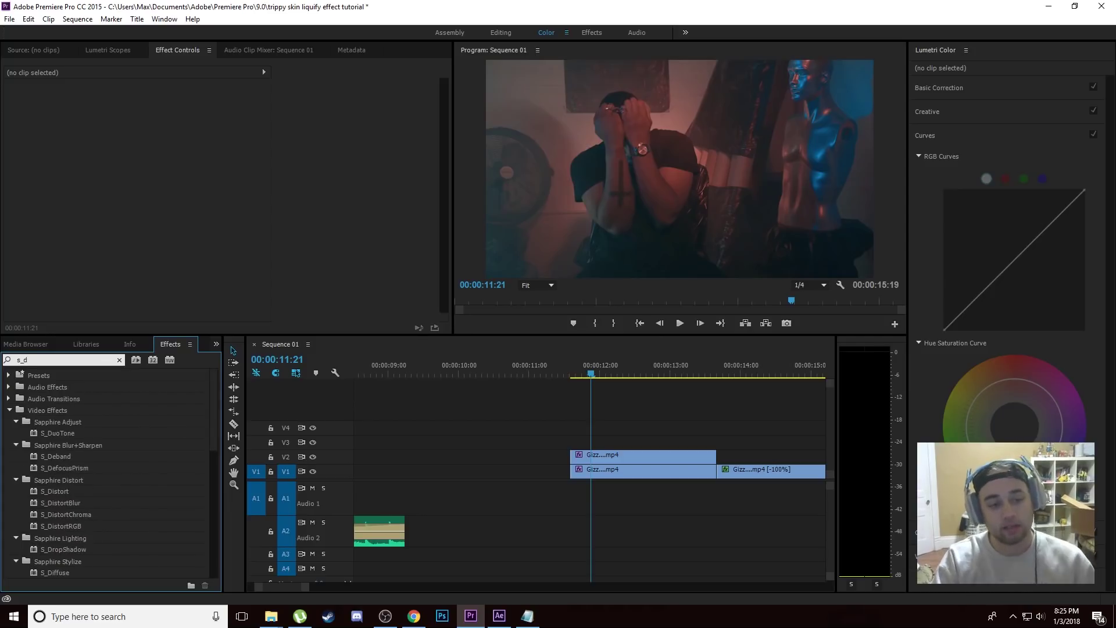
scroll(64, 410, "down", 2)
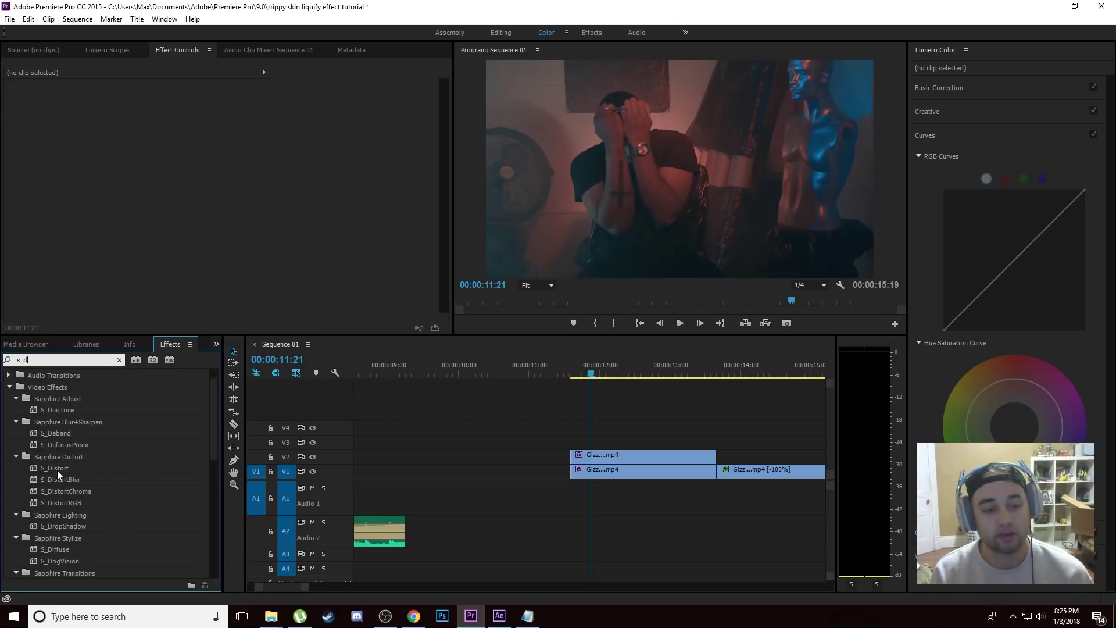
scroll(87, 464, "down", 1)
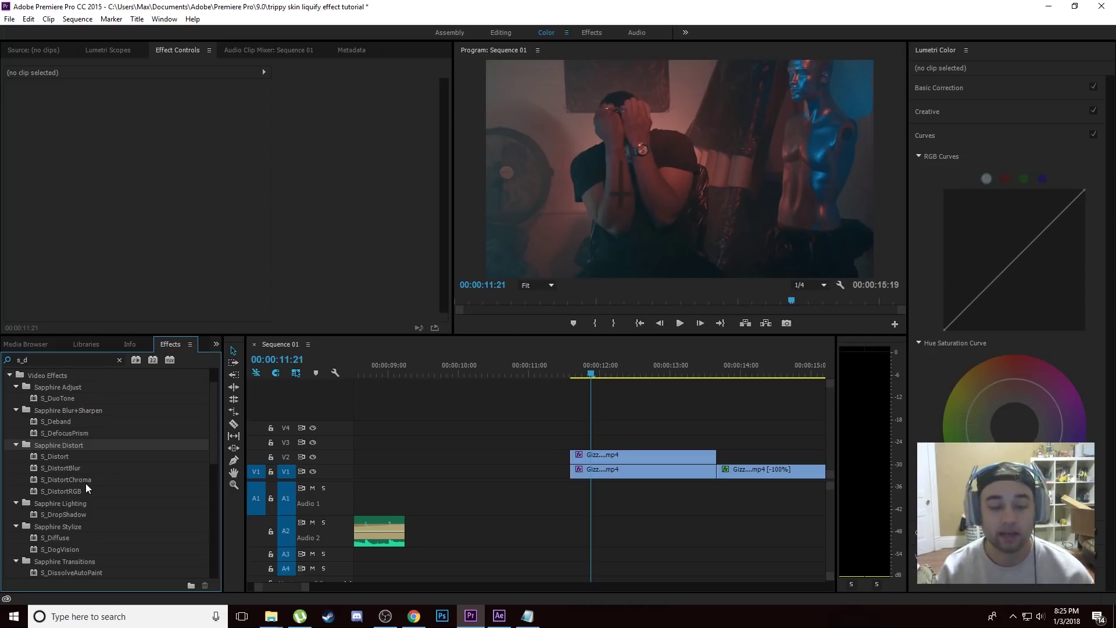
scroll(117, 475, "down", 16)
scroll(118, 480, "down", 2)
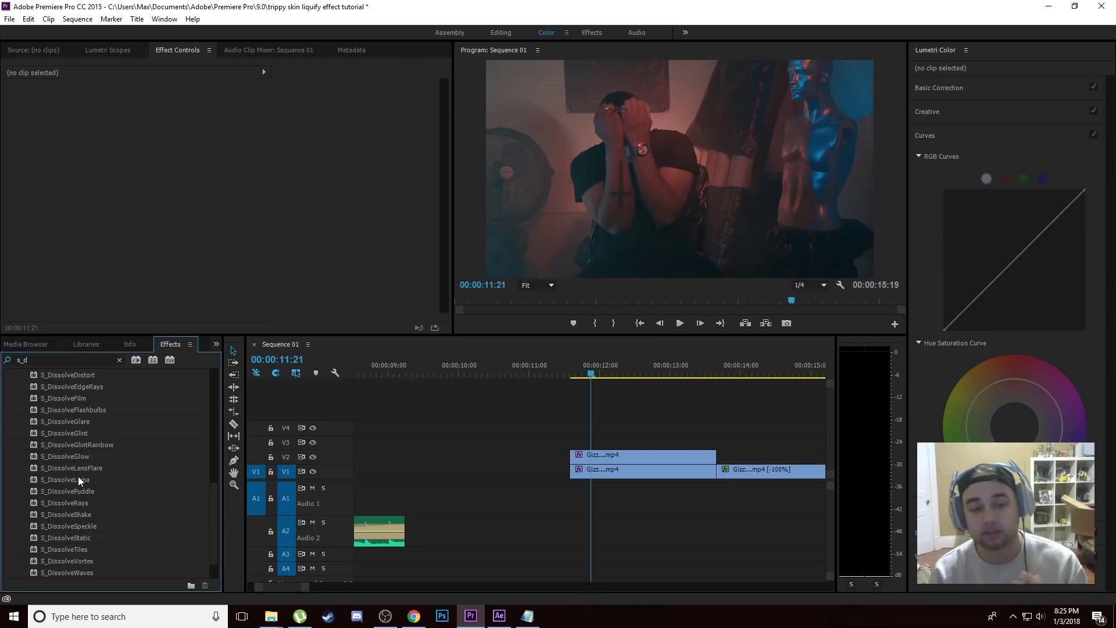
scroll(84, 480, "up", 3)
scroll(32, 446, "up", 4)
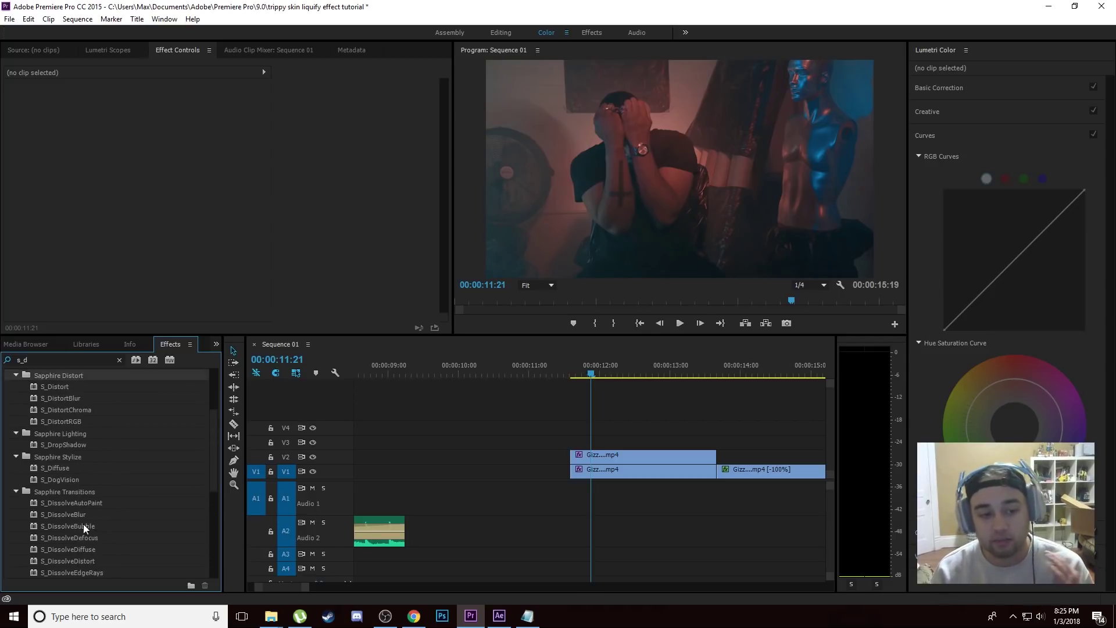
scroll(82, 510, "up", 2)
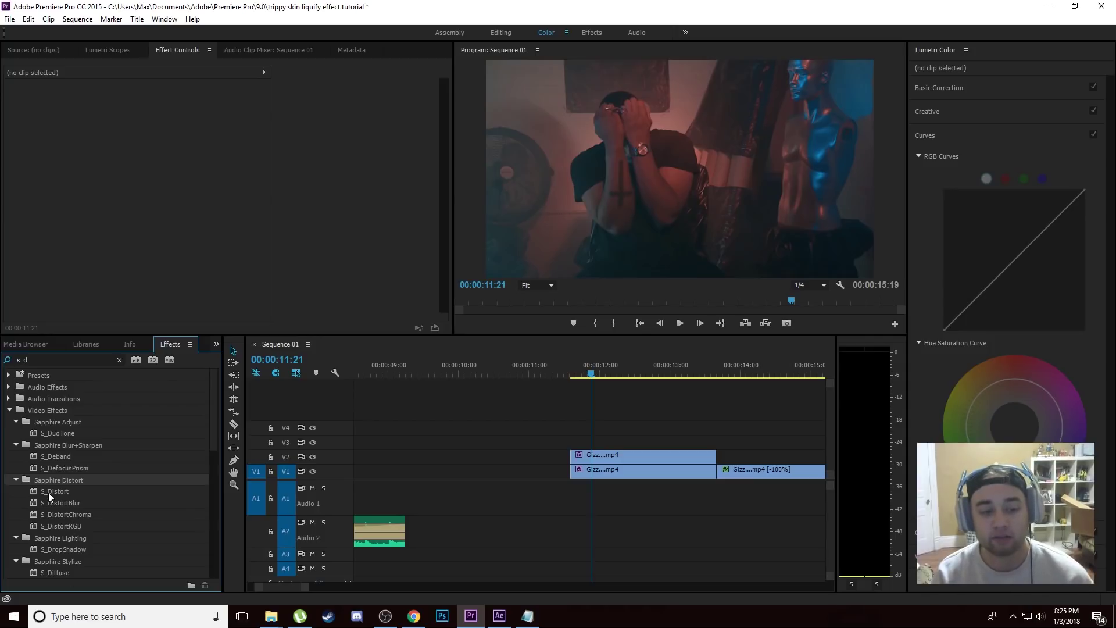
left_click_drag(49, 494, 610, 454)
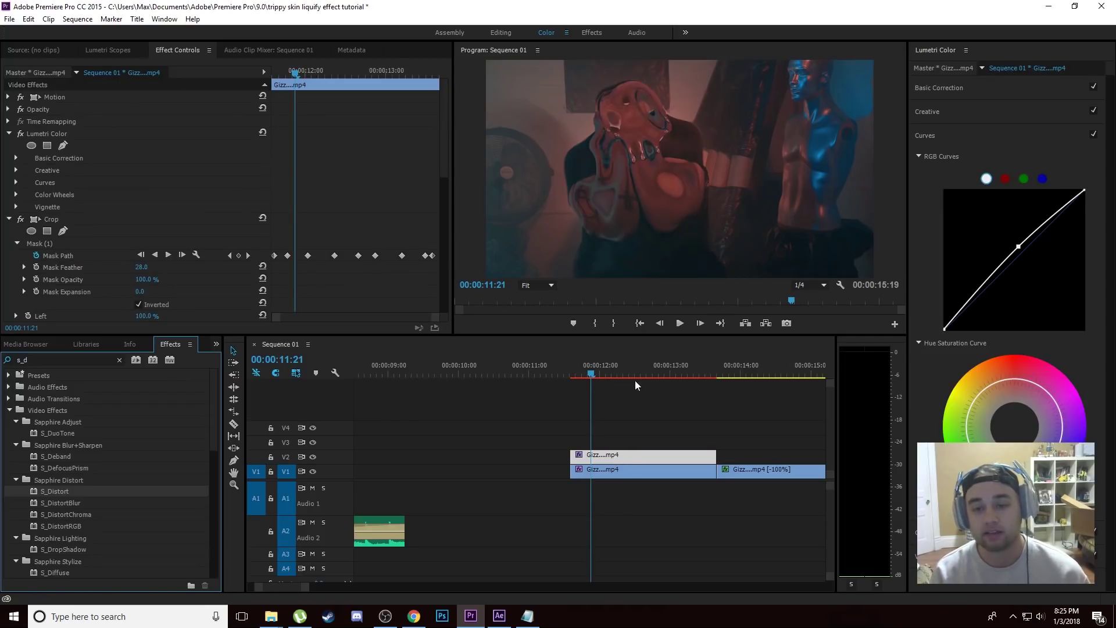
Step: Toggle V1 track visibility and scroll Effect Controls down to the S_Distort parameters
left_click(312, 472)
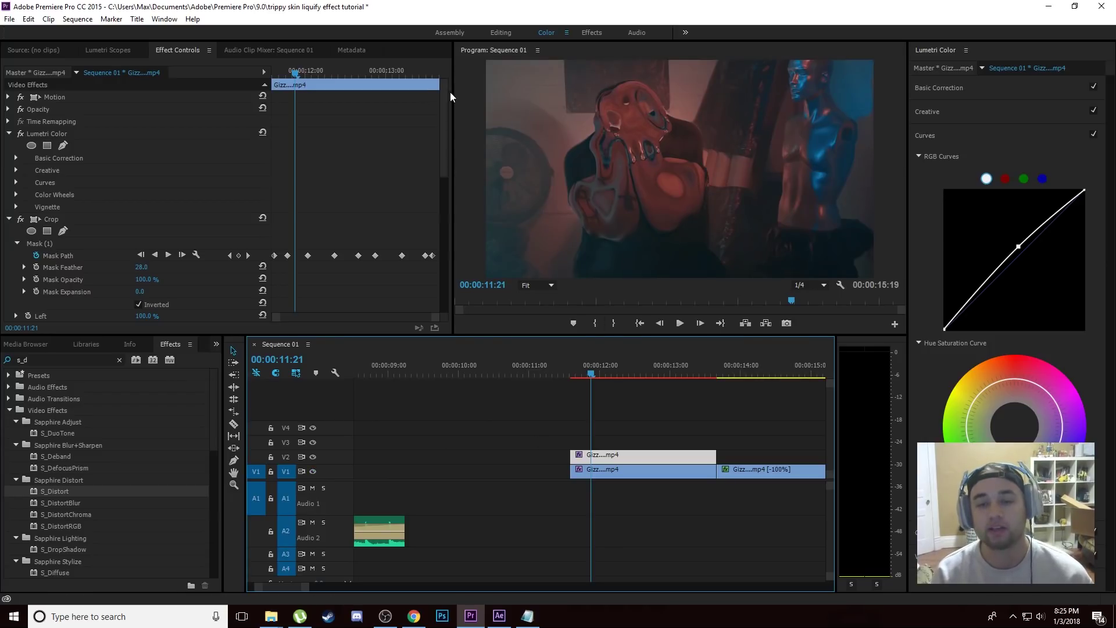
left_click_drag(444, 121, 447, 229)
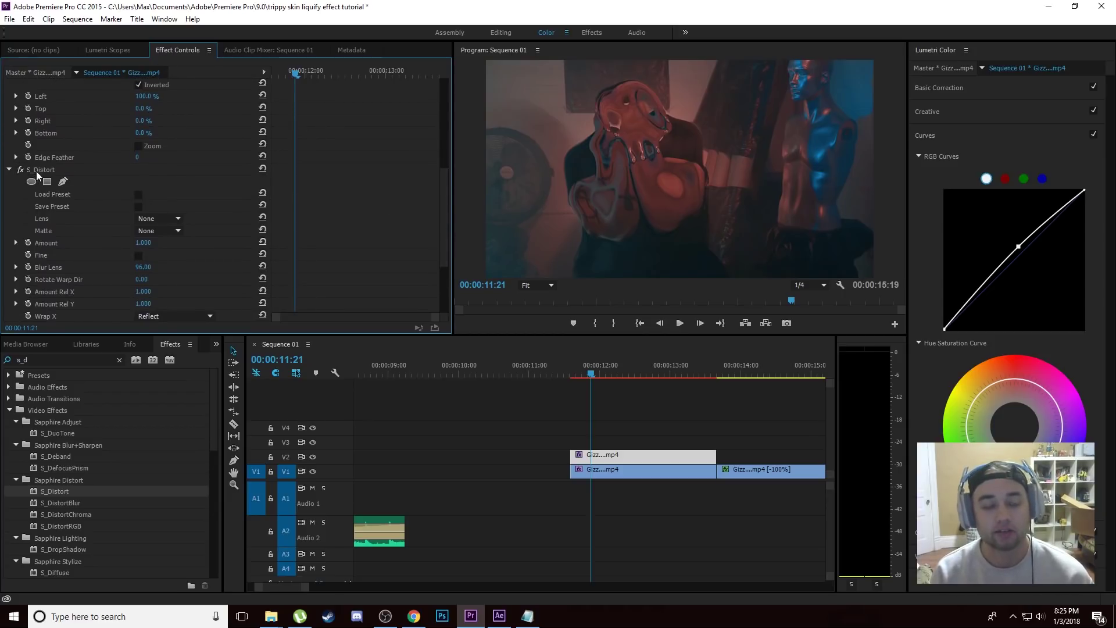
Step: Scroll to S_Distort's Load Preset and open the FX Central Preset Browser
left_click_drag(449, 225, 444, 235)
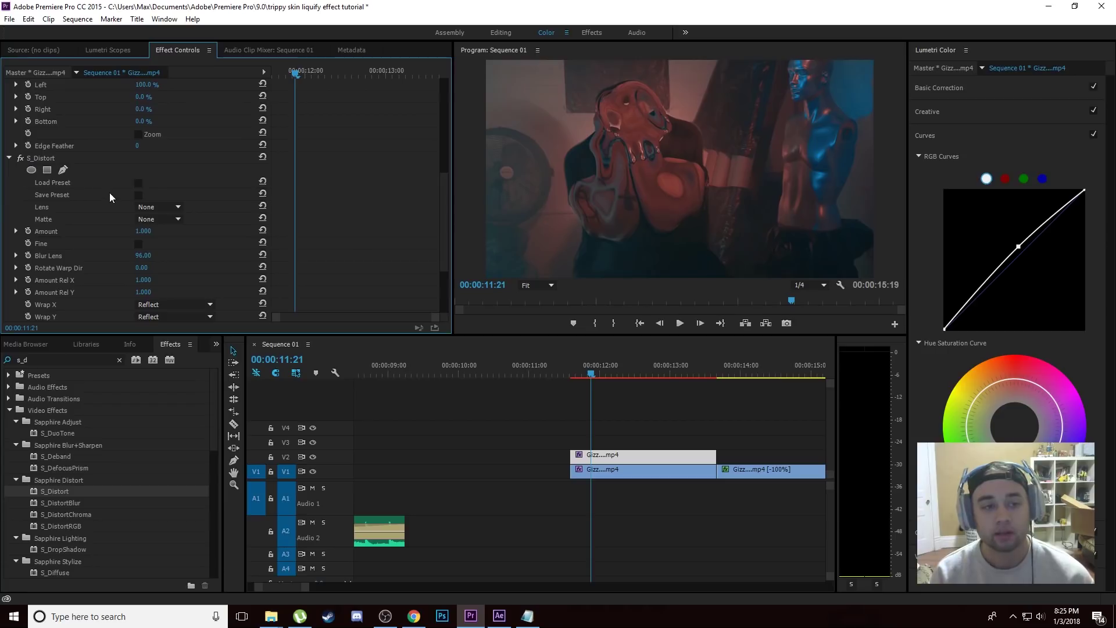
left_click(138, 183)
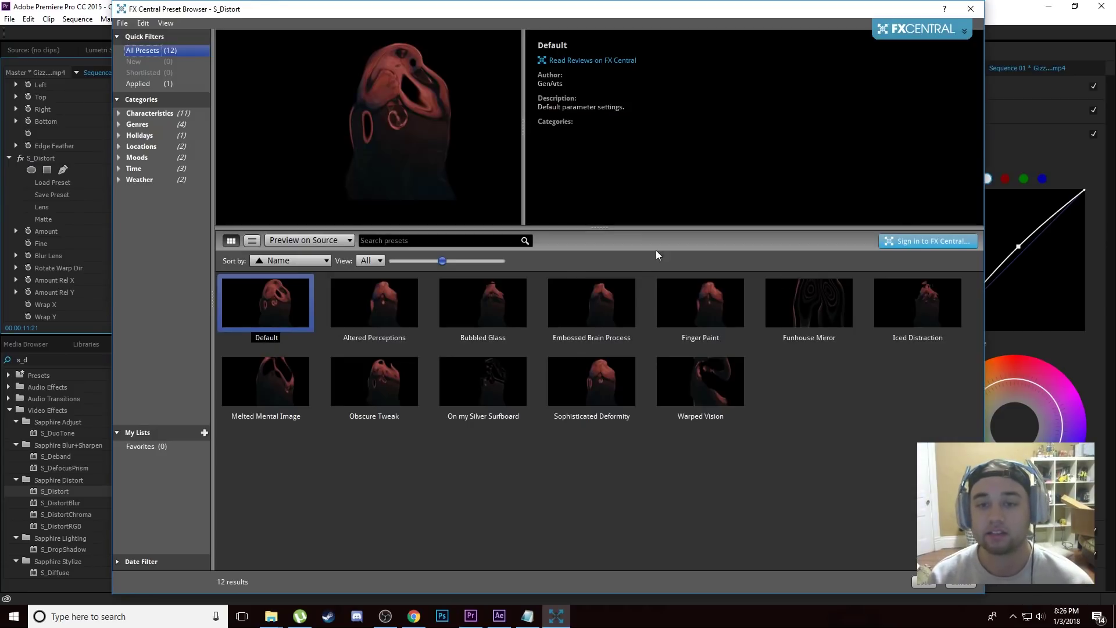
Step: Compare presets like Funhouse Mirror and Warped Vision, then apply Bubbled Glass to S_Distort
left_click(813, 313)
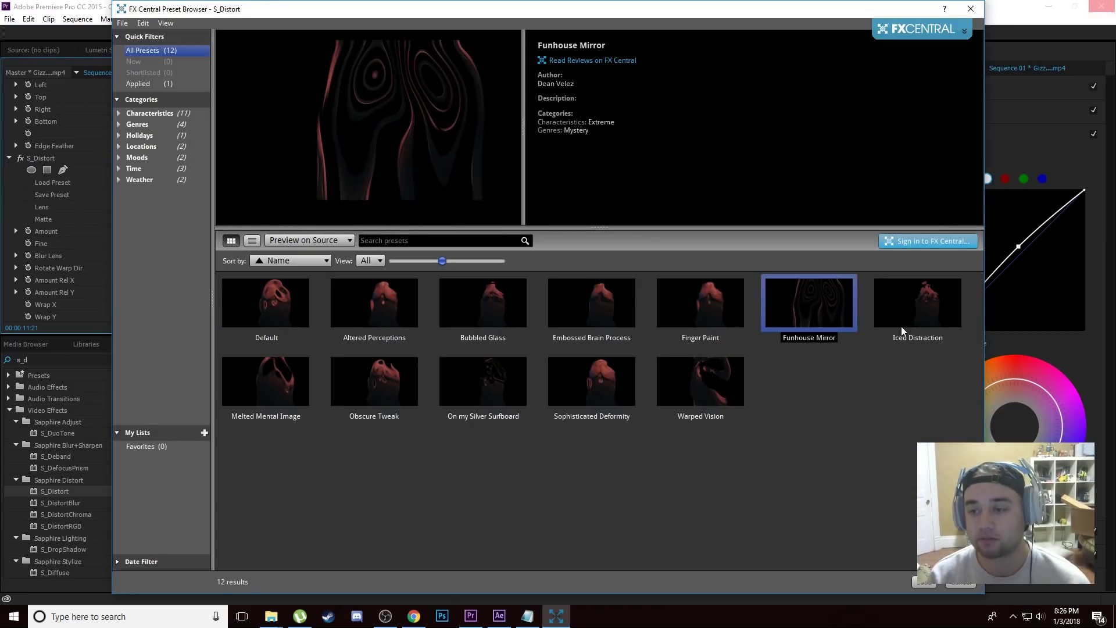
left_click(904, 323)
left_click(672, 393)
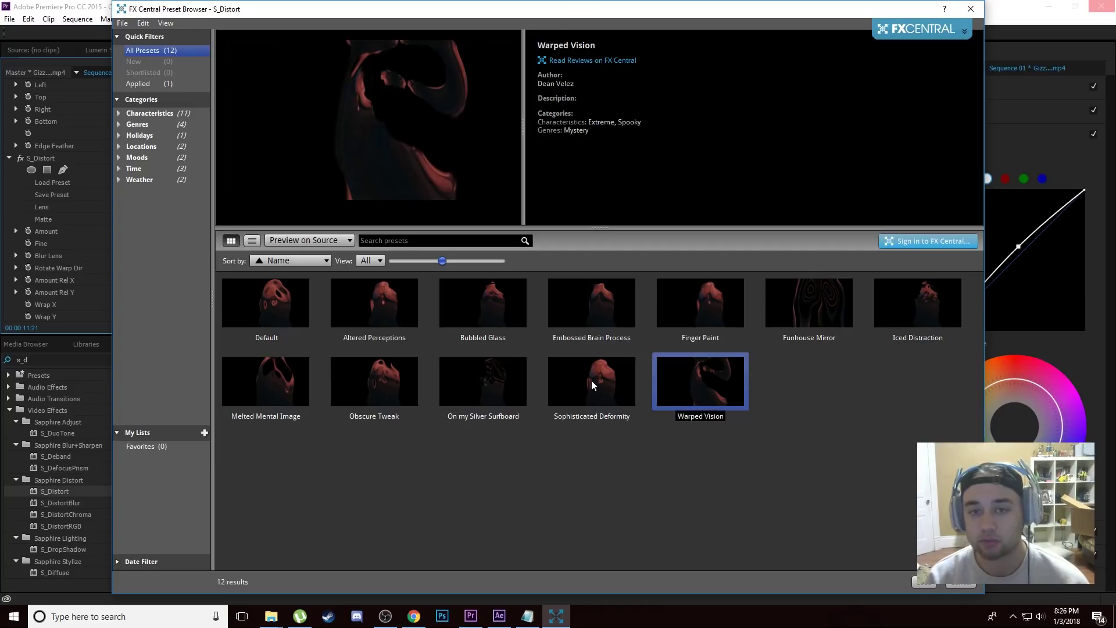
left_click(591, 379)
left_click(512, 386)
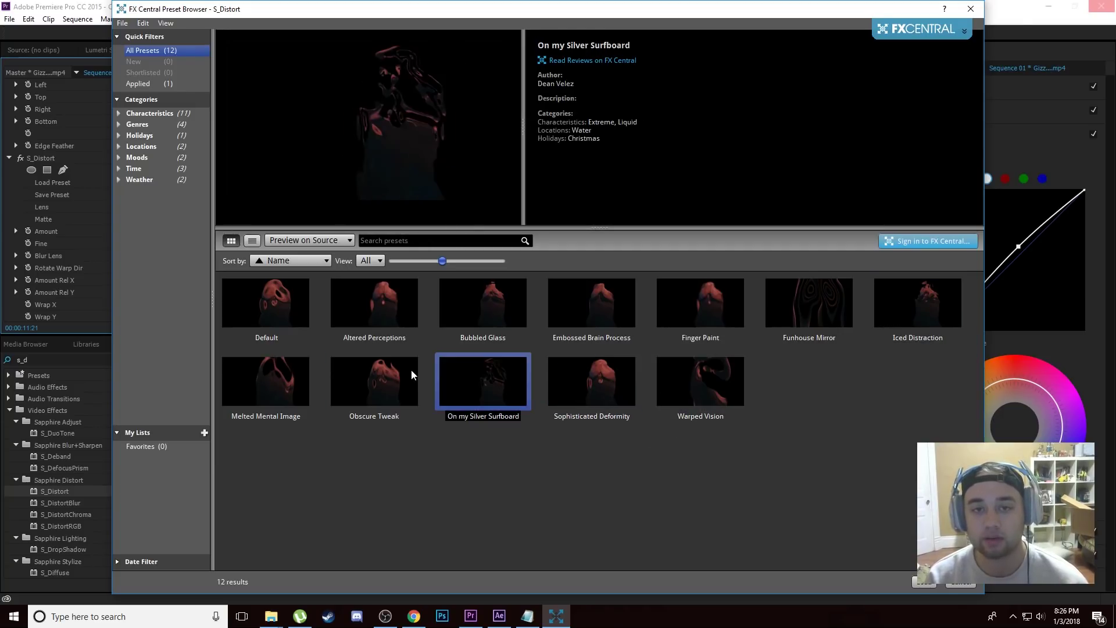
left_click(406, 372)
left_click(292, 378)
left_click(487, 304)
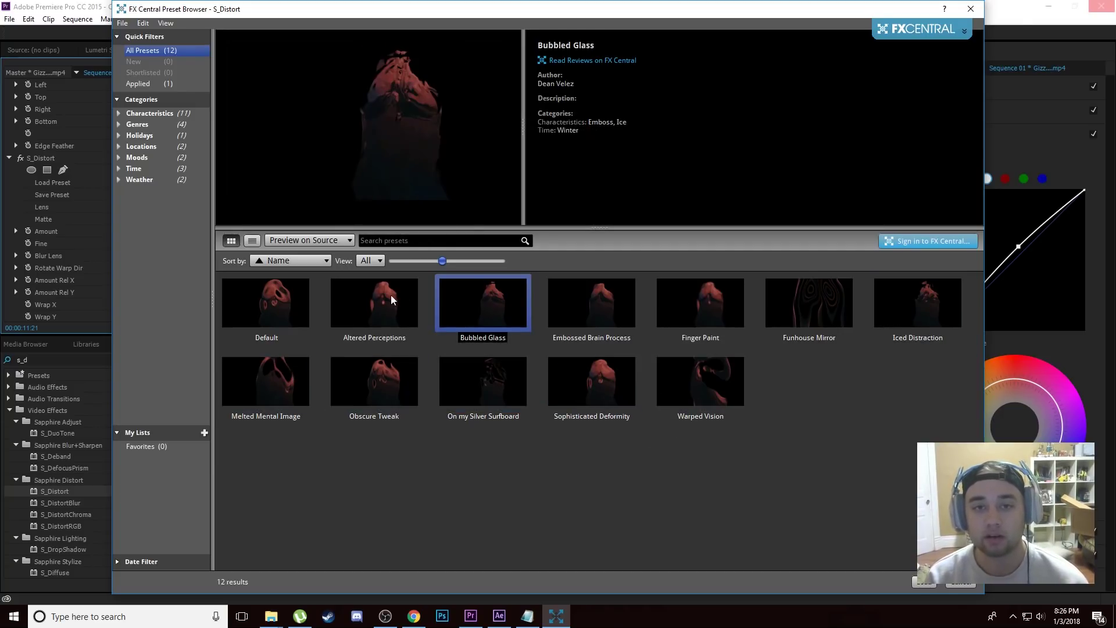
left_click(391, 294)
left_click(459, 300)
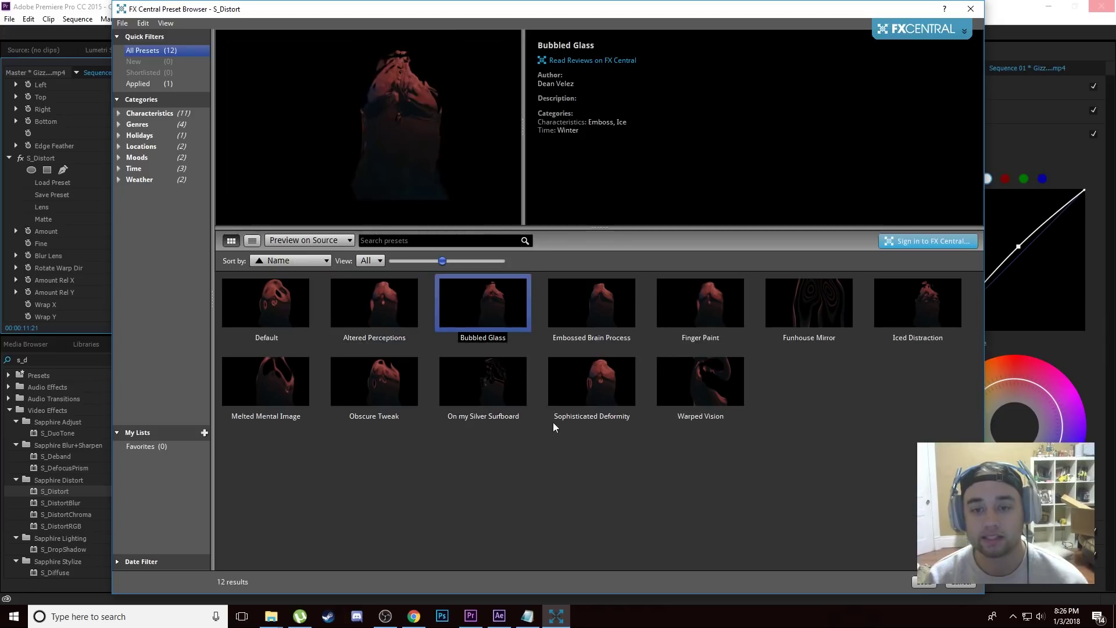
double_click(477, 305)
left_click(646, 375)
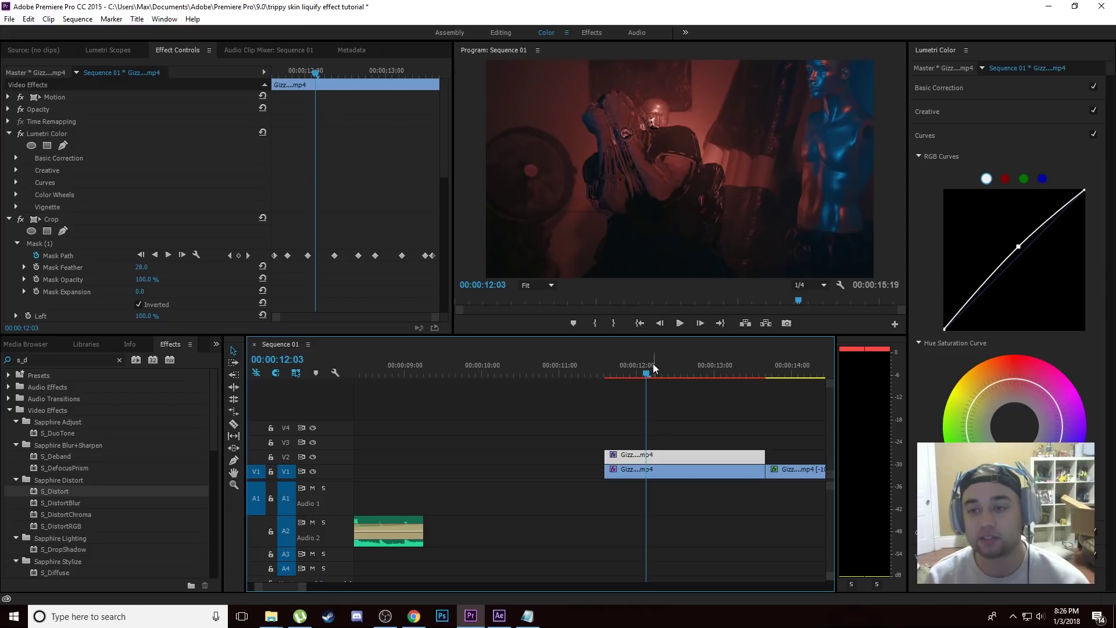
Step: Play and scrub the distorted clip to 12:04, then display the Crop Mask (1) outline
left_click_drag(653, 368, 618, 385)
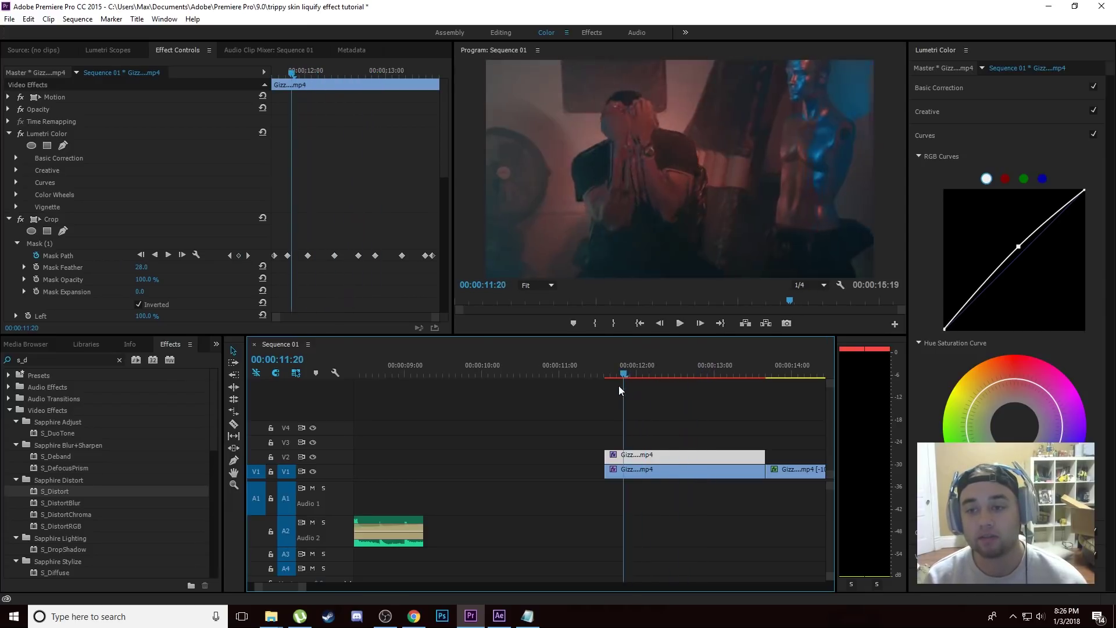
left_click(681, 324)
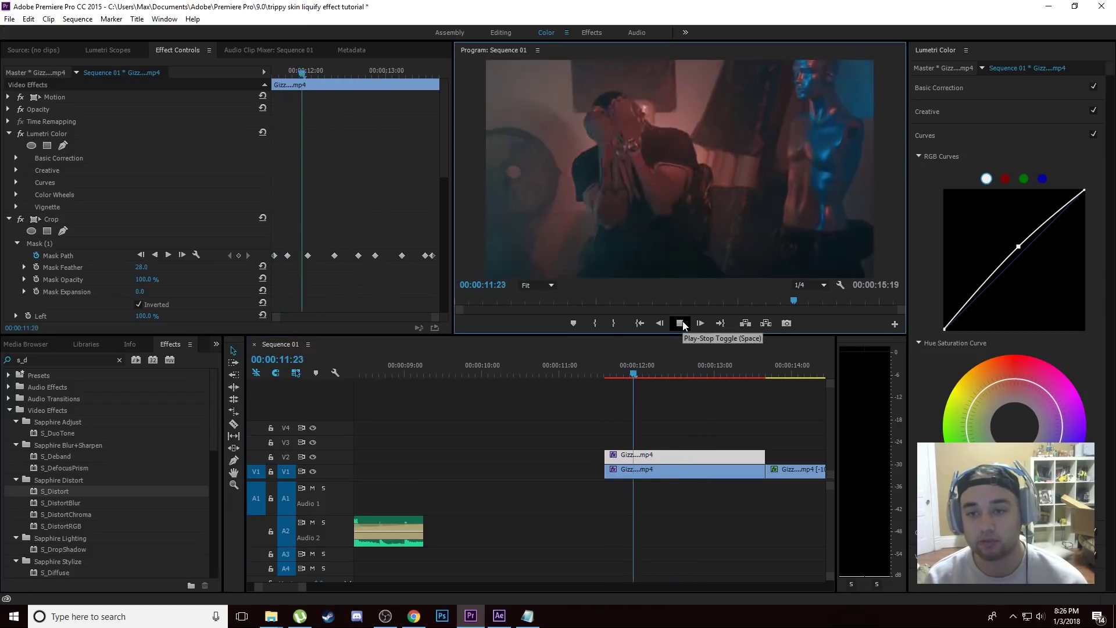
left_click_drag(672, 369, 624, 372)
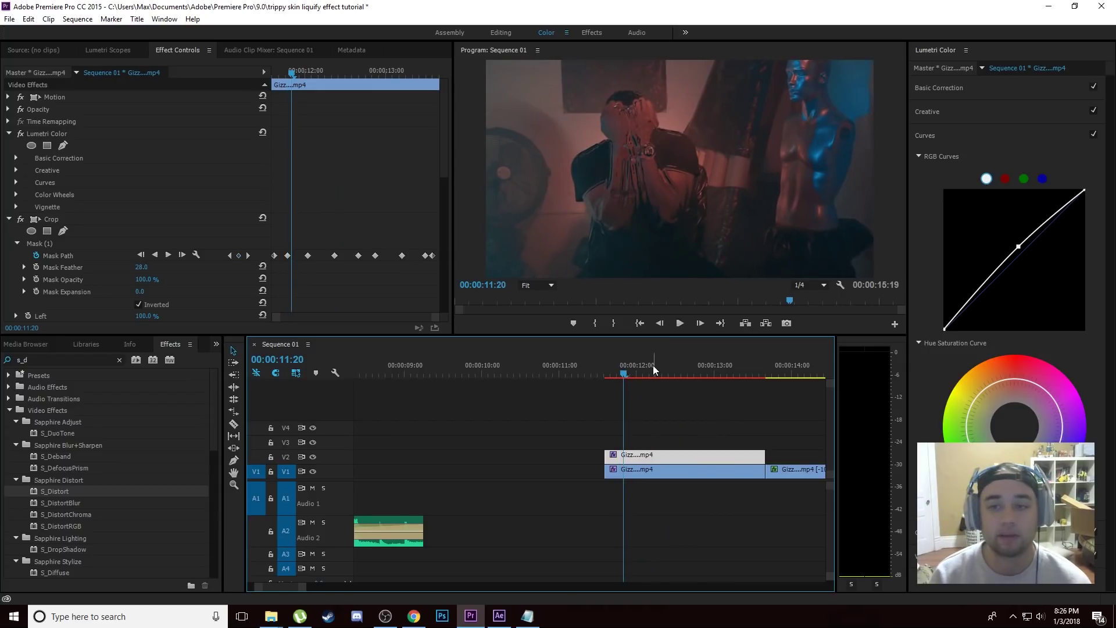
left_click_drag(633, 378, 650, 376)
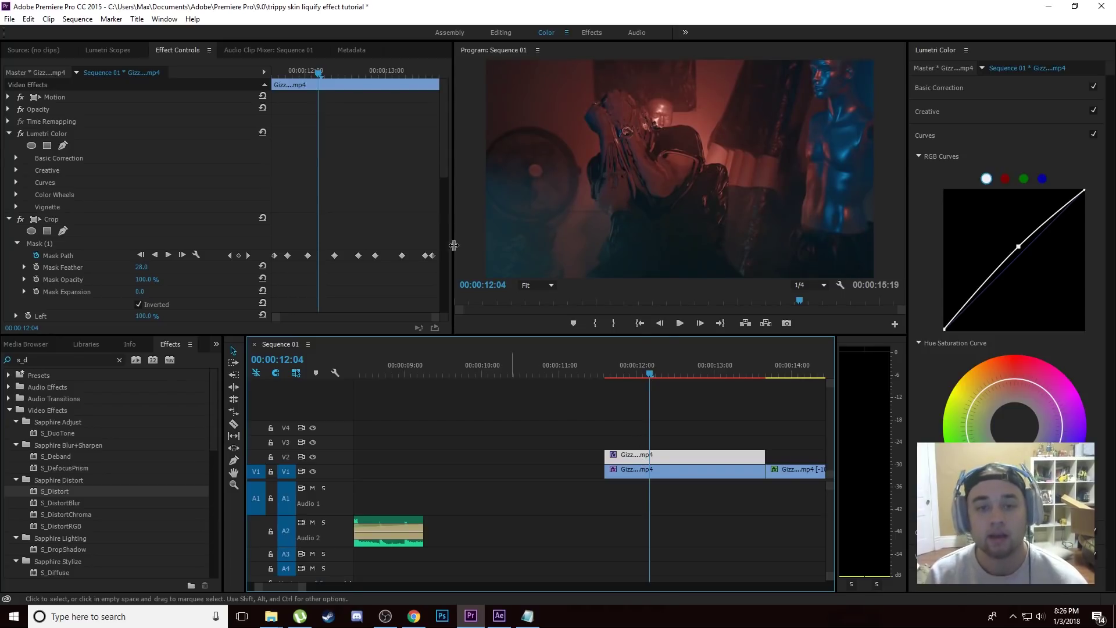
mouse_move(445, 158)
left_mouse_down()
mouse_move(444, 167)
mouse_move(448, 134)
mouse_move(448, 175)
left_mouse_up()
left_click(36, 195)
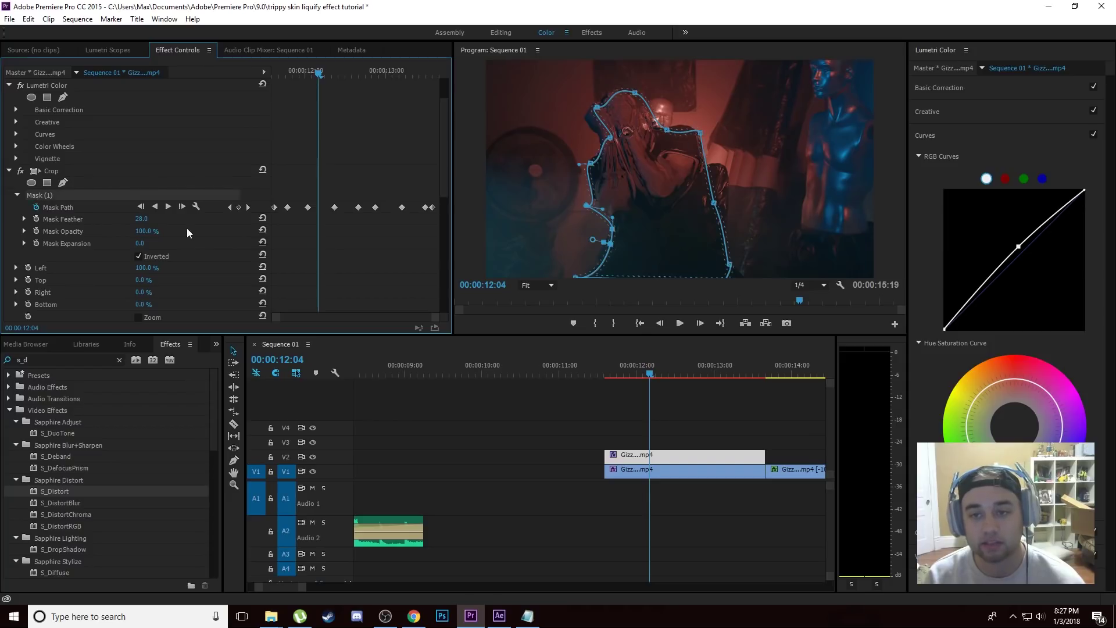
Step: At 12:08, pull the mask's right-side point up and outward and add points along its right edge
left_click(654, 369)
left_click_drag(654, 367, 661, 372)
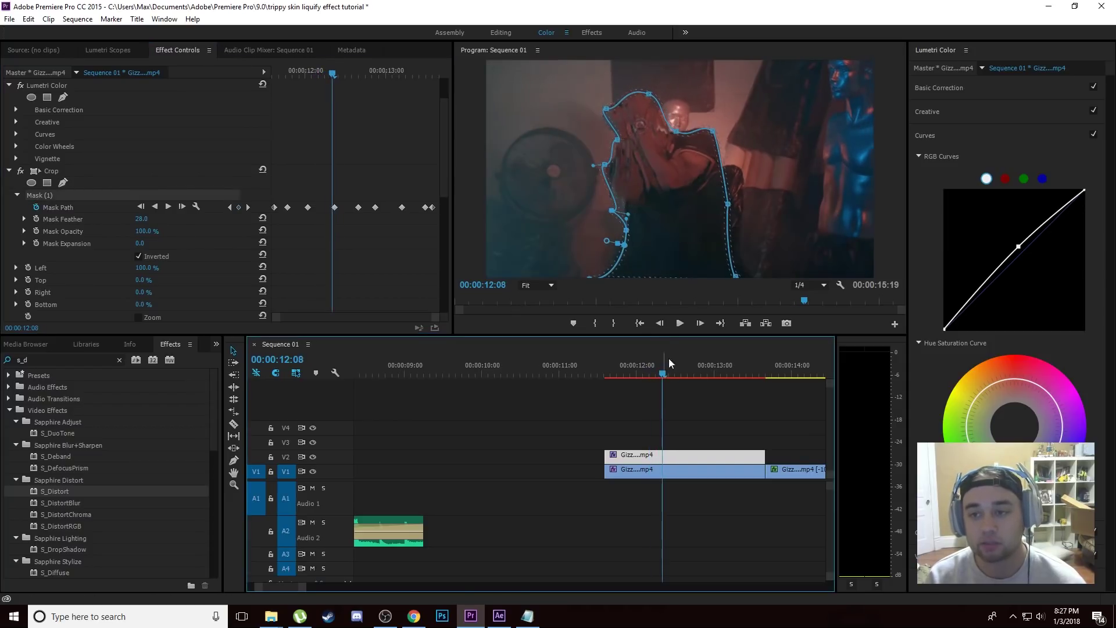
left_click(728, 203)
left_click_drag(738, 176, 746, 173)
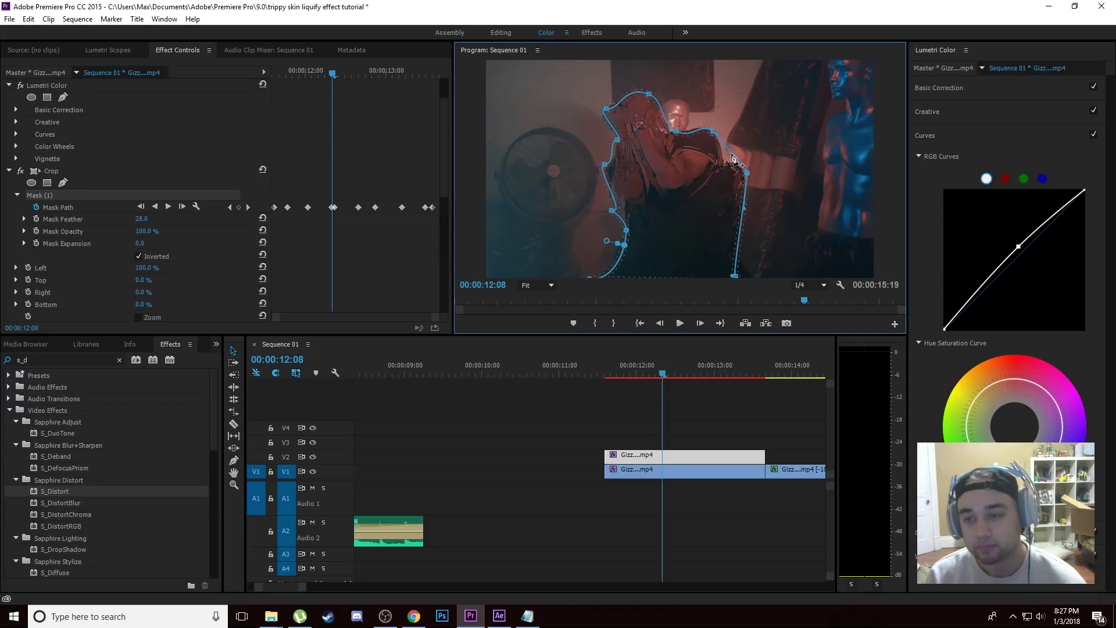
left_click(720, 155)
left_click(733, 172)
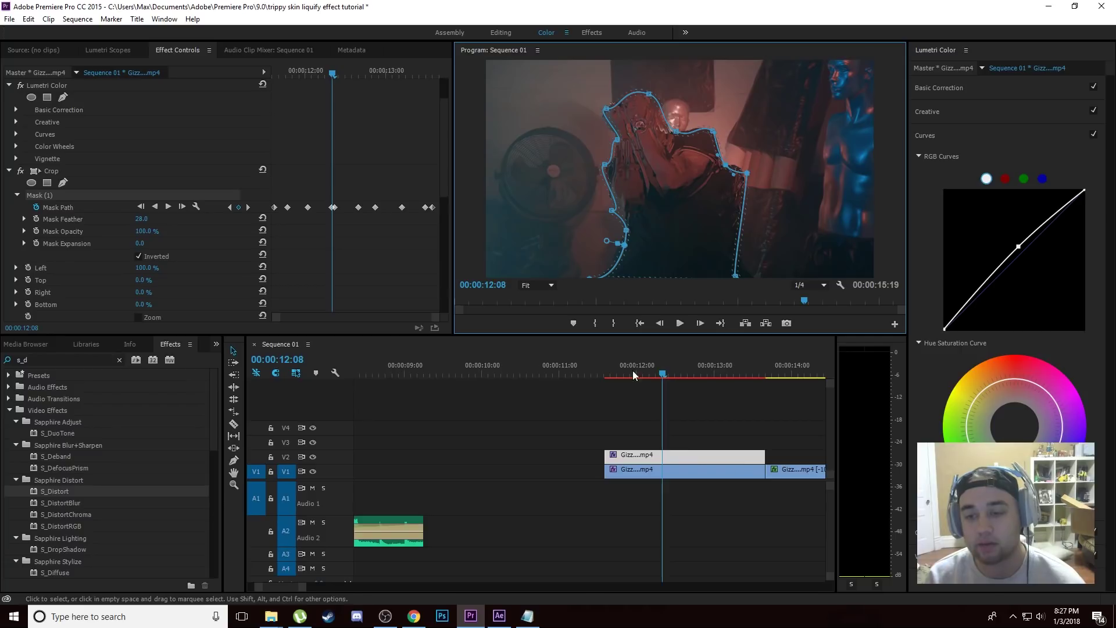
left_click(663, 373)
Step: At 12:10, stretch the mask's top-right edge over the shoulder, then review it from 11:23 to 13:07
left_click_drag(664, 372, 669, 373)
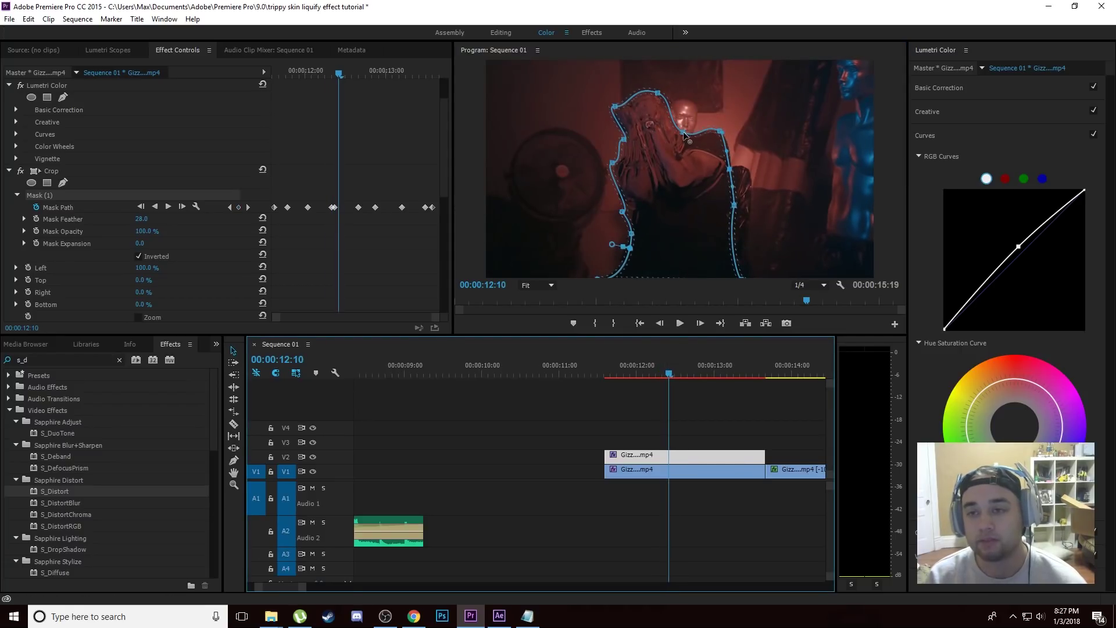
left_click_drag(682, 131, 692, 100)
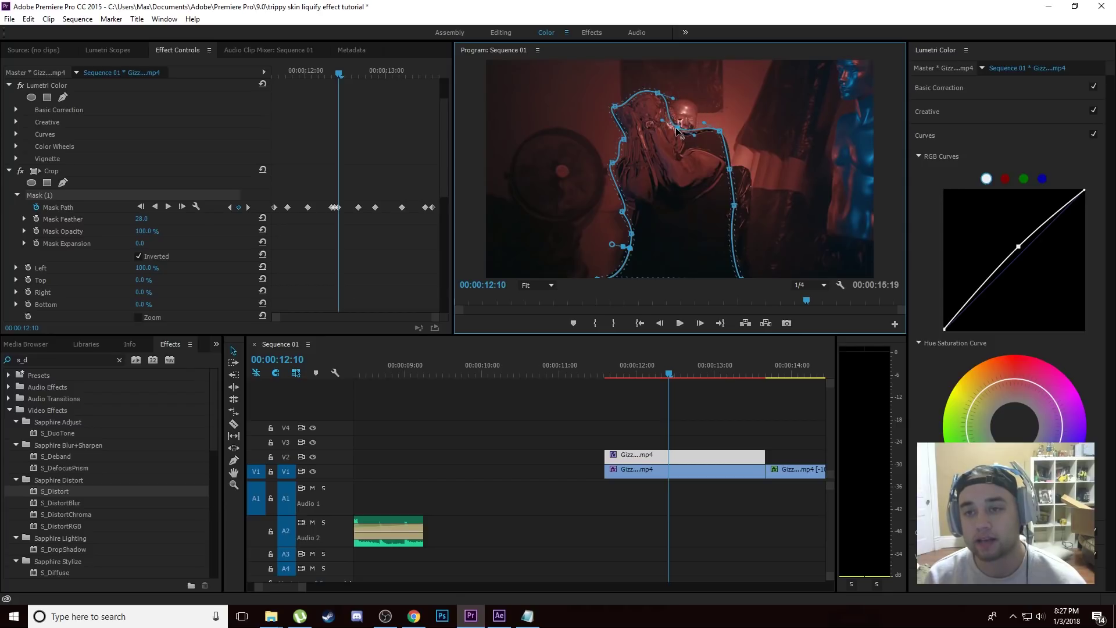
left_click(635, 374)
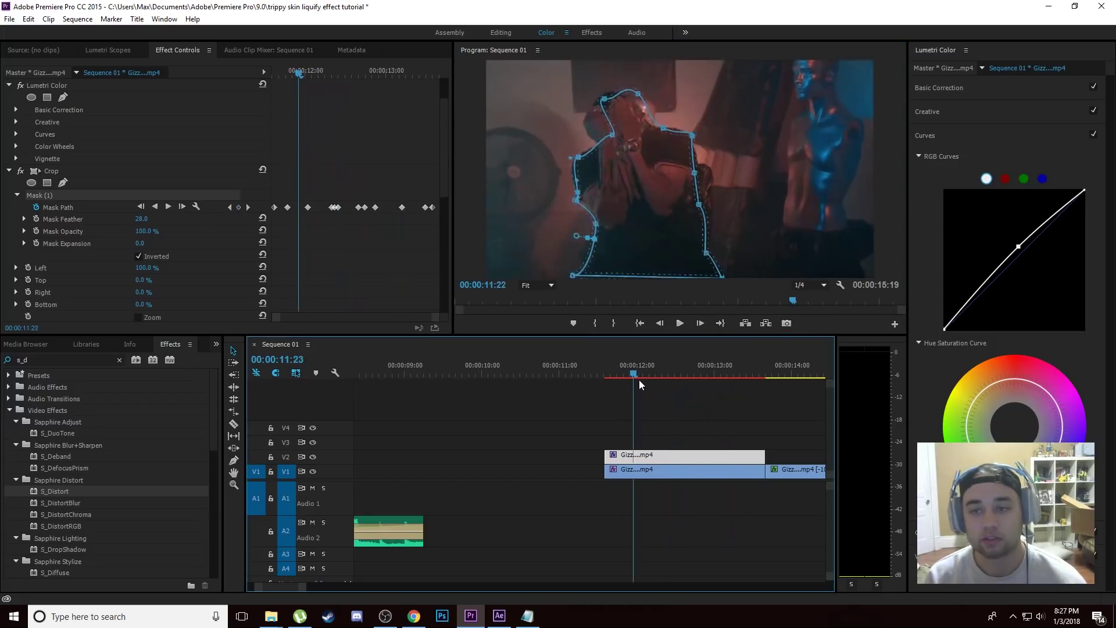
left_click_drag(639, 379, 736, 378)
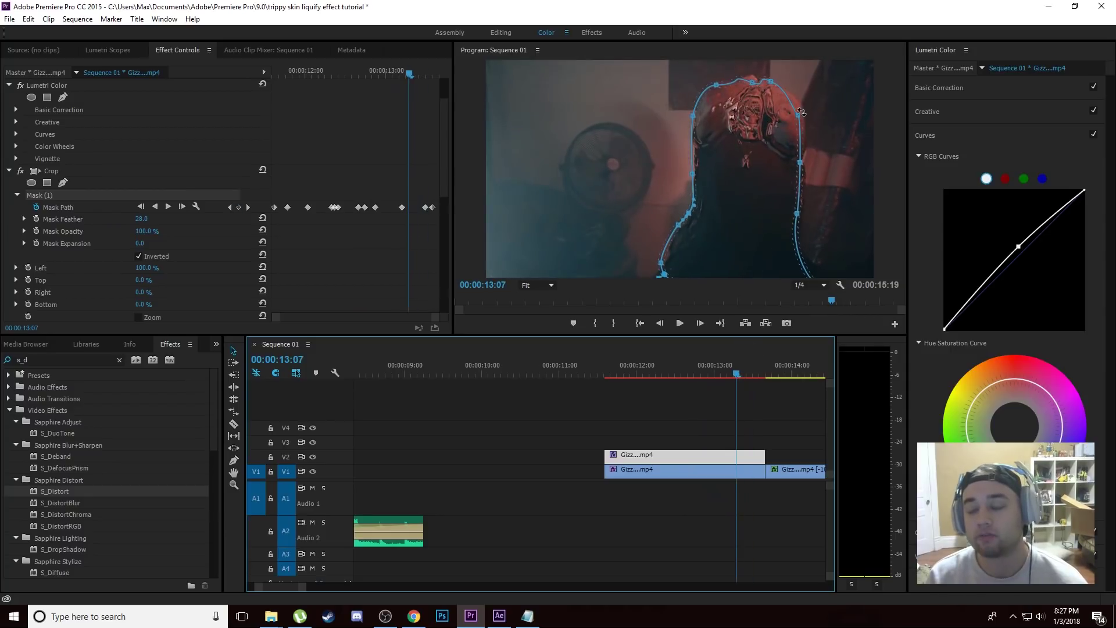
left_click(827, 111)
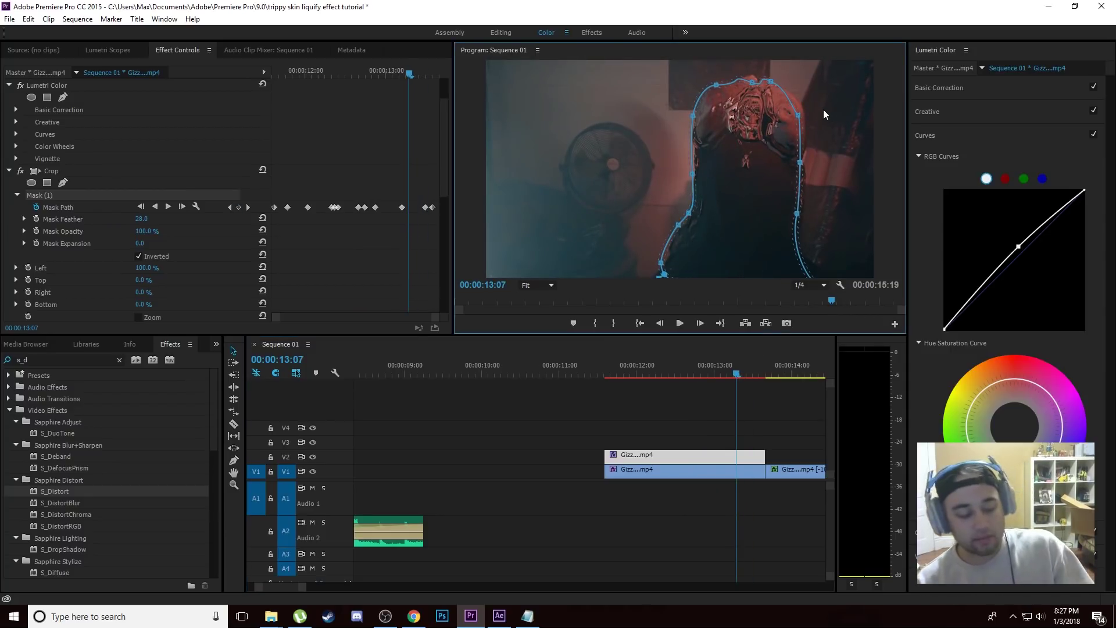
key("grave")
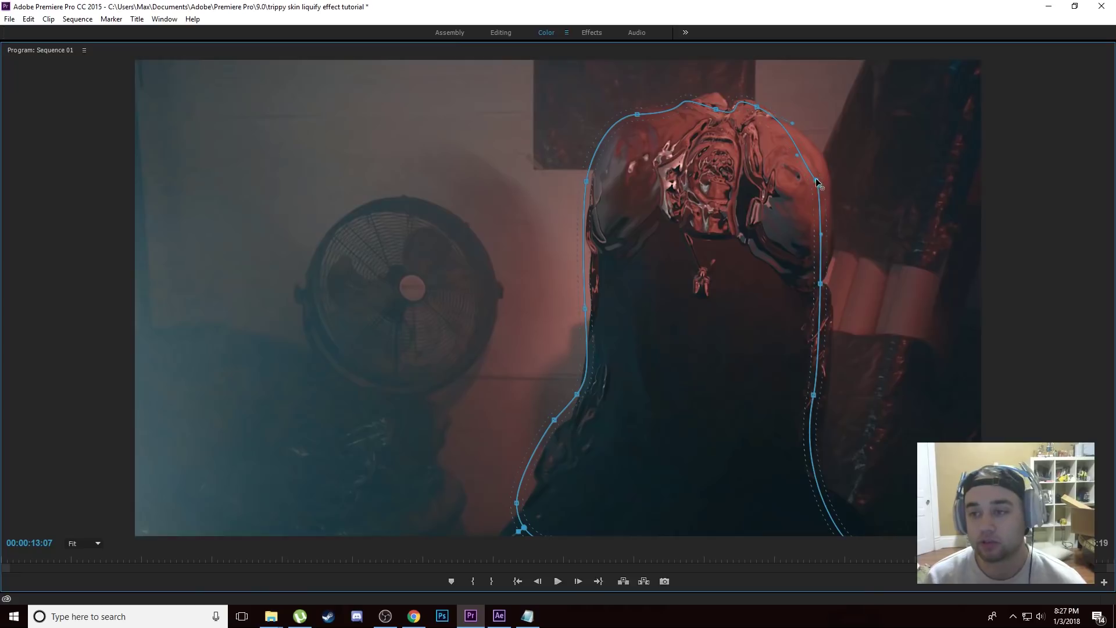
Step: Push the mask's shoulder curve up and outward in the maximized Program monitor at 13:07
left_click_drag(814, 177, 830, 164)
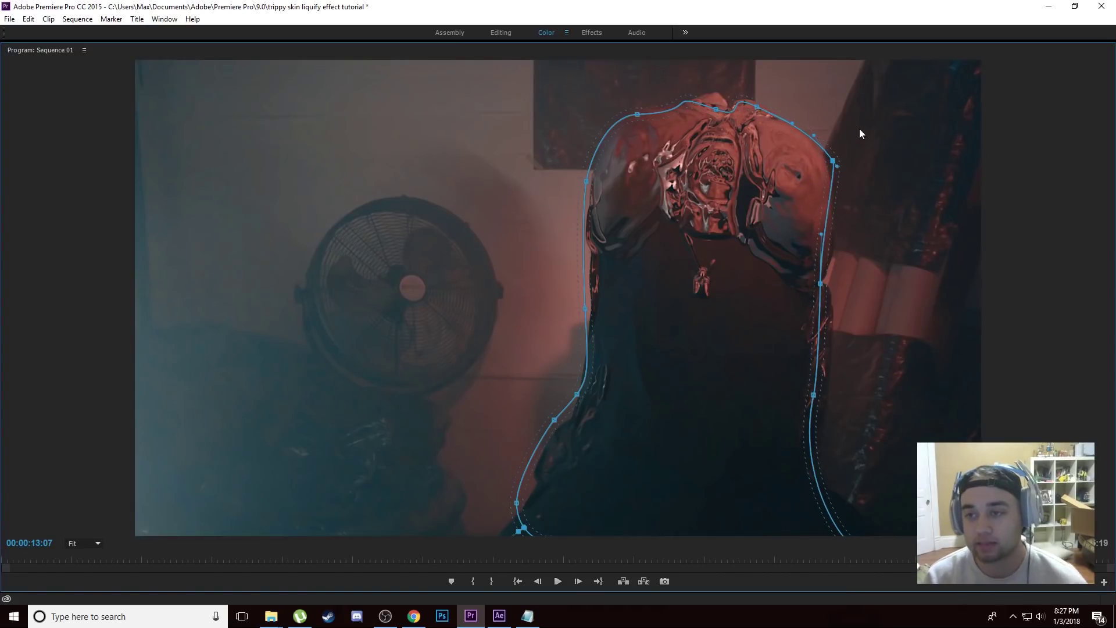
key("grave")
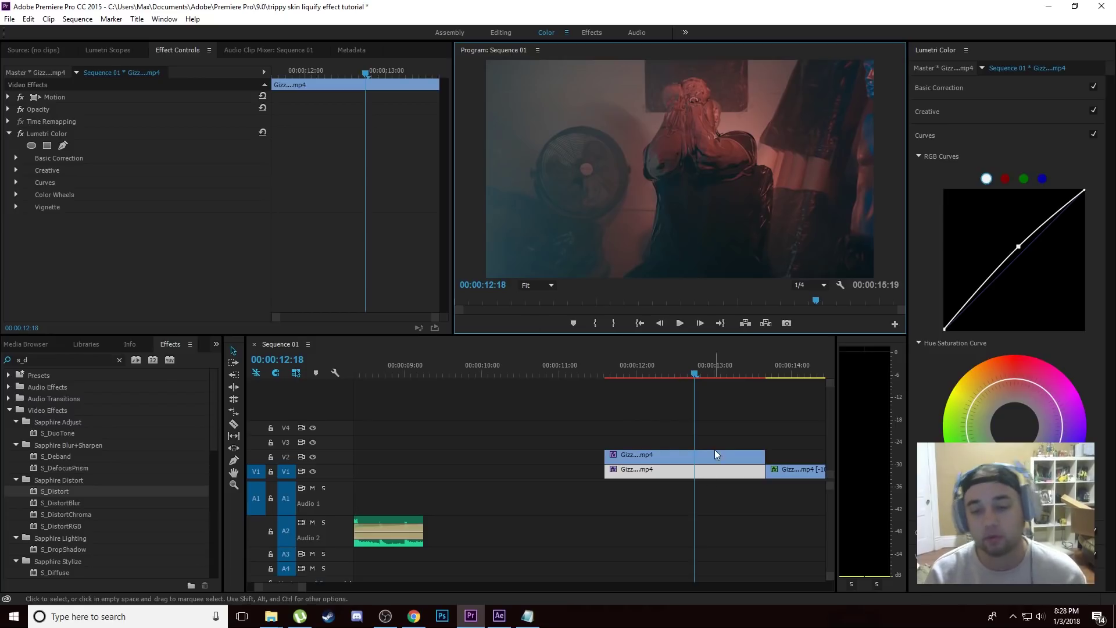
Step: Search the Effects panel for 'flicker' and apply S_Flicker to the masked V2 duplicate clip
left_click(119, 361)
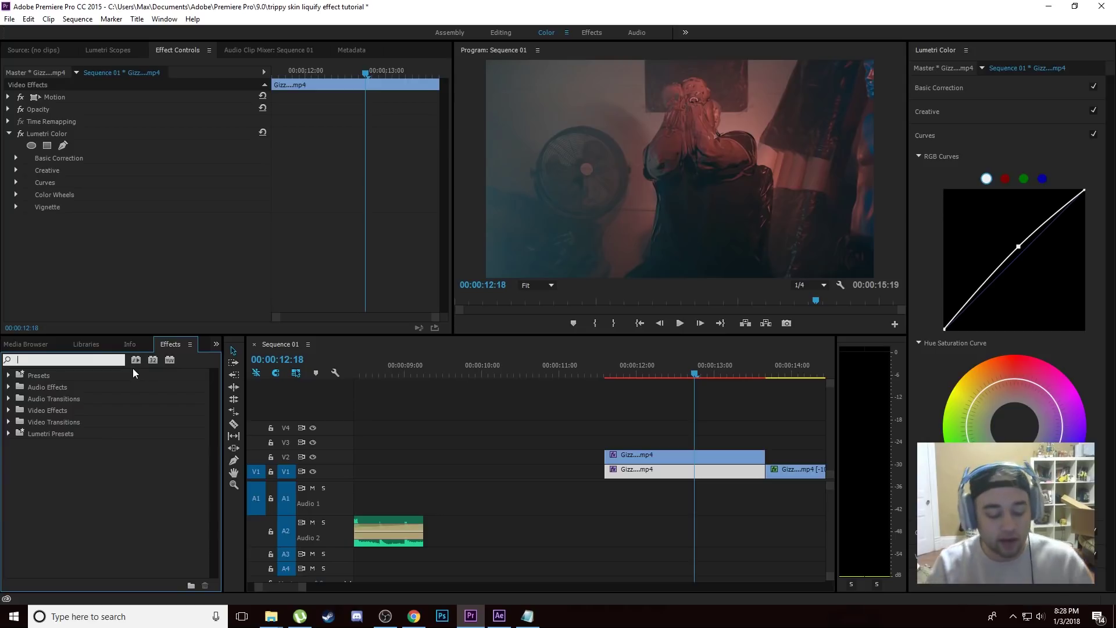
type("flicker")
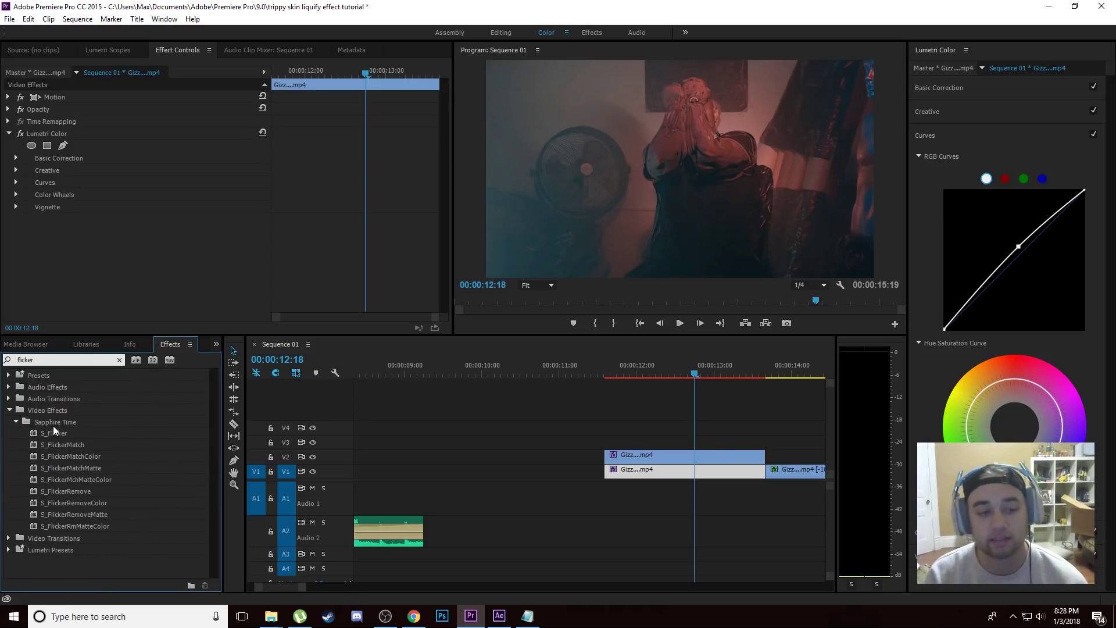
left_click_drag(49, 436, 648, 457)
left_click_drag(656, 374, 623, 387)
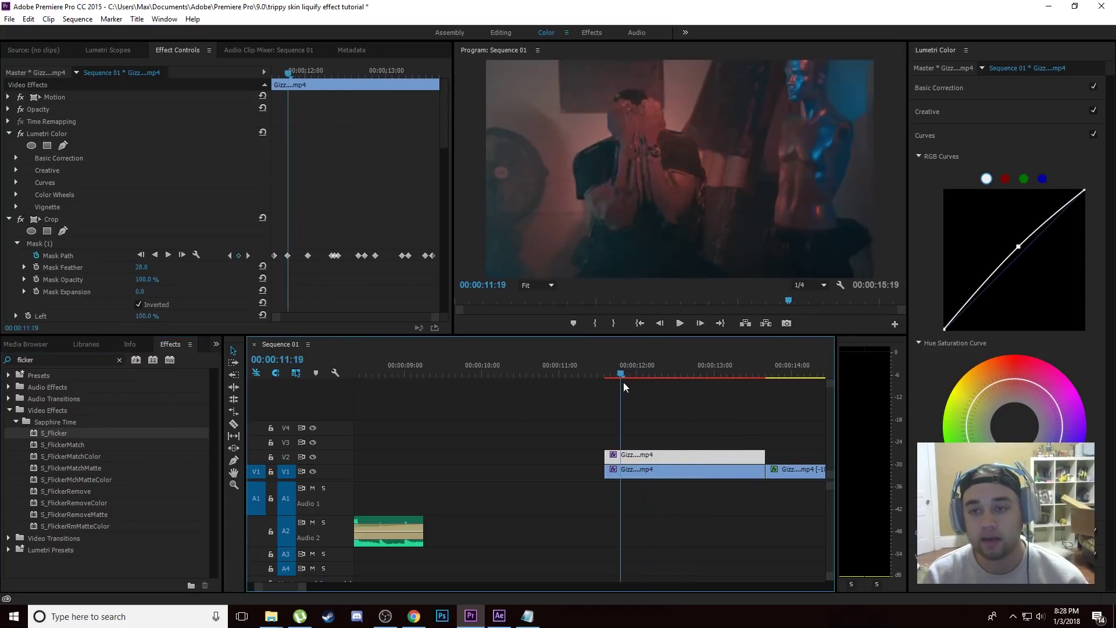
Step: Preview the flickering masked layer alone with V1 hidden, then with V1 shown again
left_click(312, 471)
left_click(679, 323)
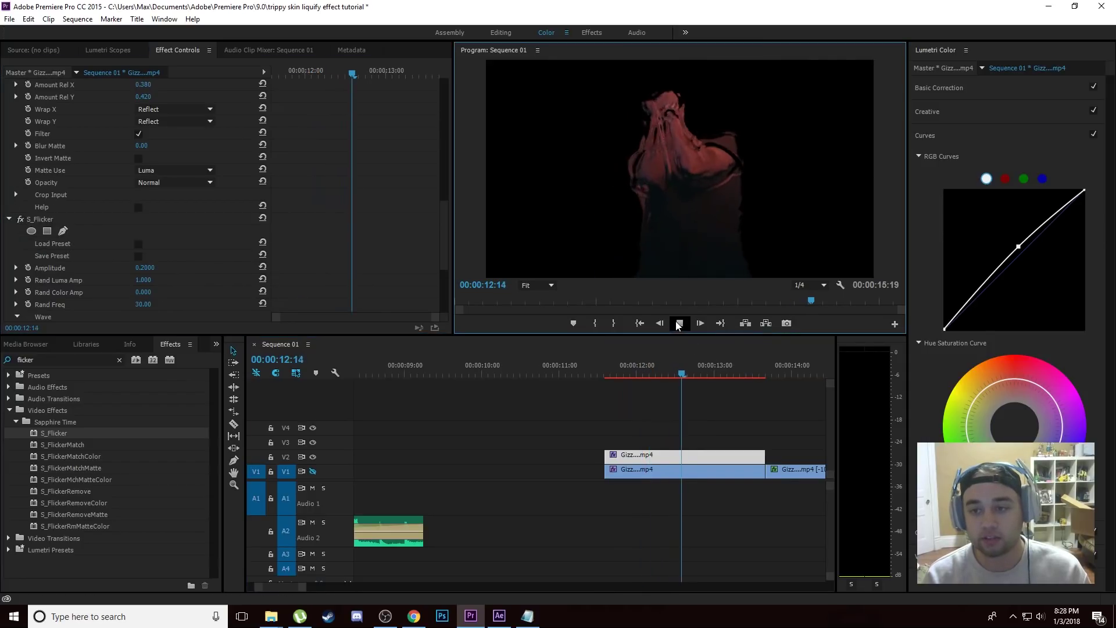
left_click(680, 323)
left_click(312, 471)
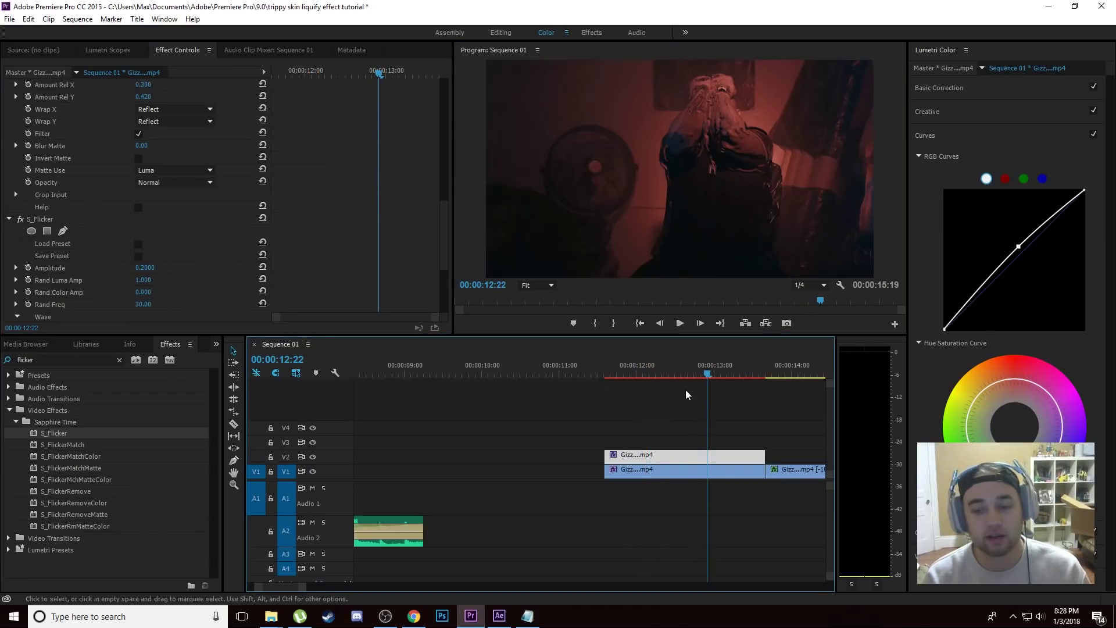
left_click_drag(696, 372, 652, 383)
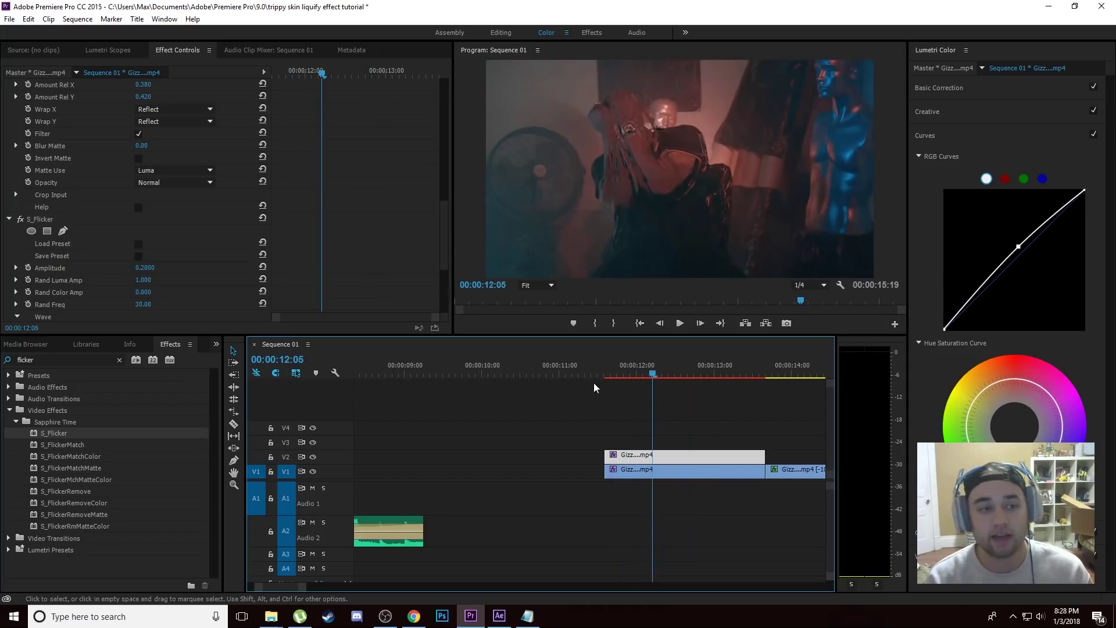
left_click(679, 323)
left_click(680, 322)
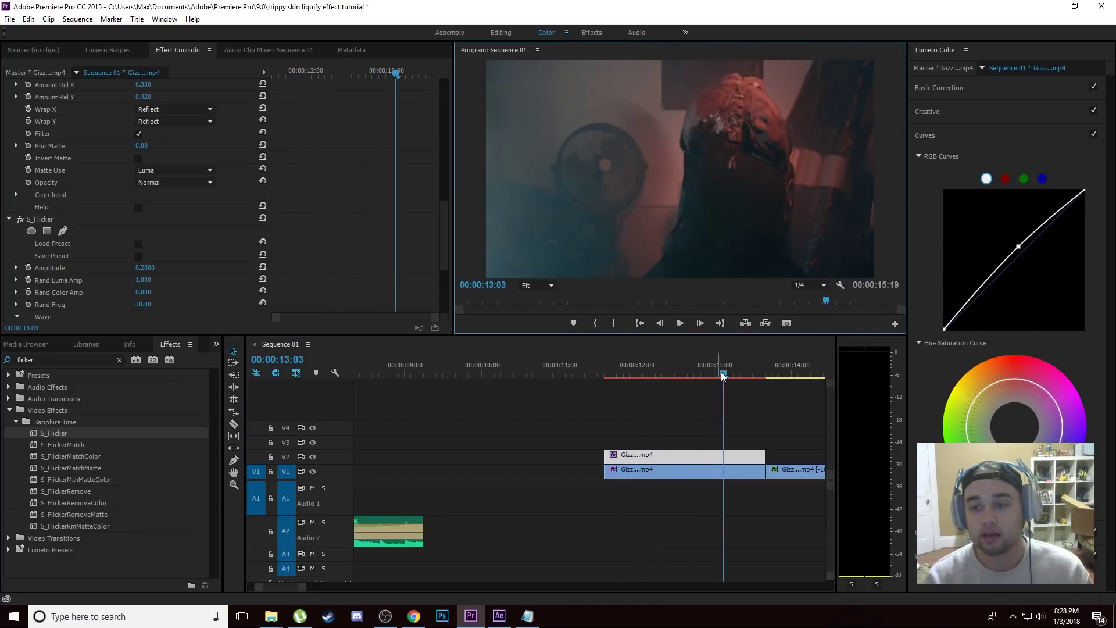
Step: Raise the S_Flicker Amplitude to 9.1000 and play the whole sequence to preview it
left_click_drag(720, 376, 672, 375)
left_click_drag(144, 267, 627, 303)
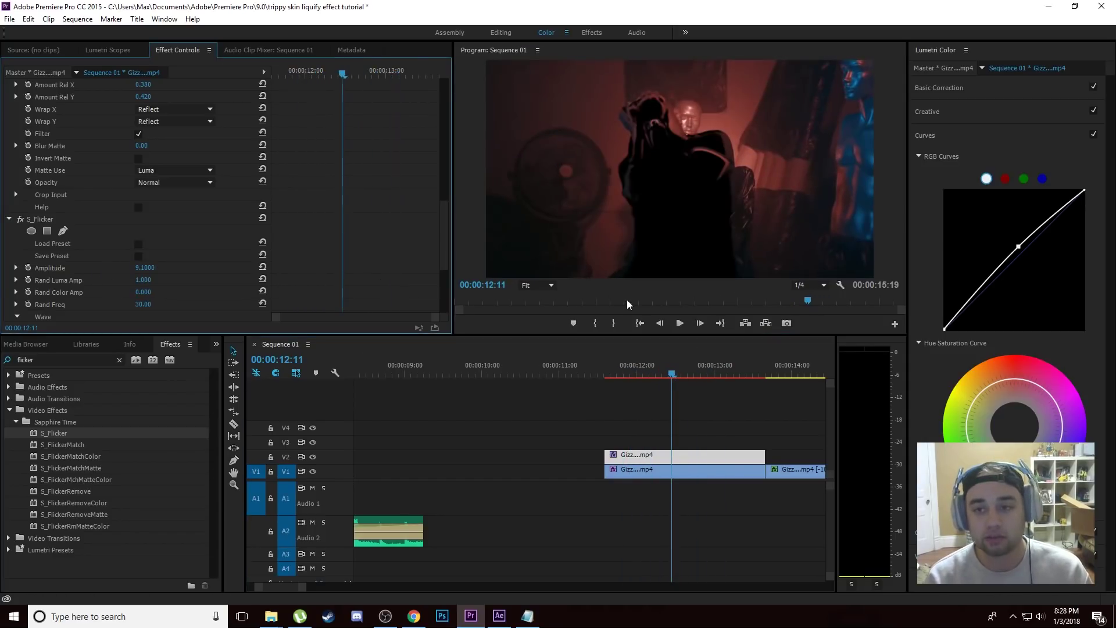
left_click(679, 322)
left_click(680, 322)
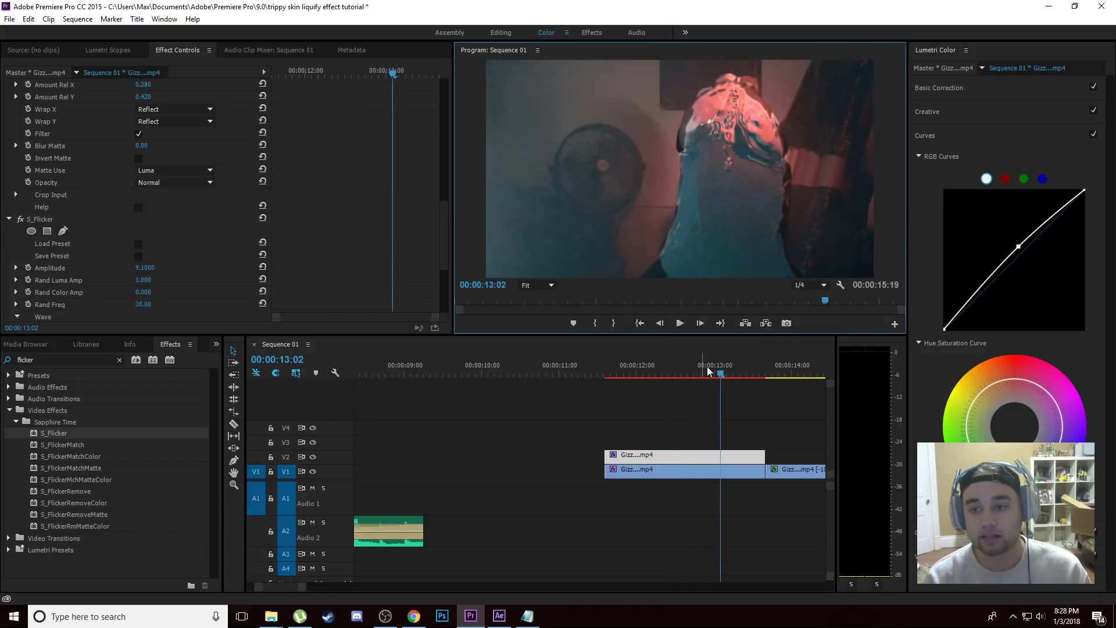
left_click(142, 272)
left_click(679, 322)
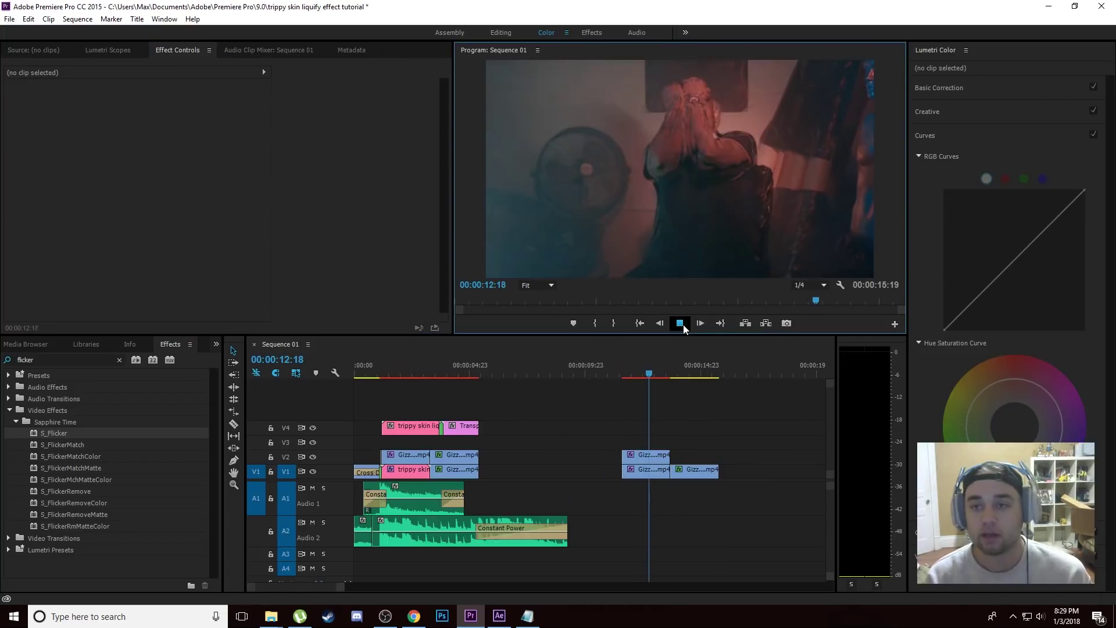
left_click(679, 322)
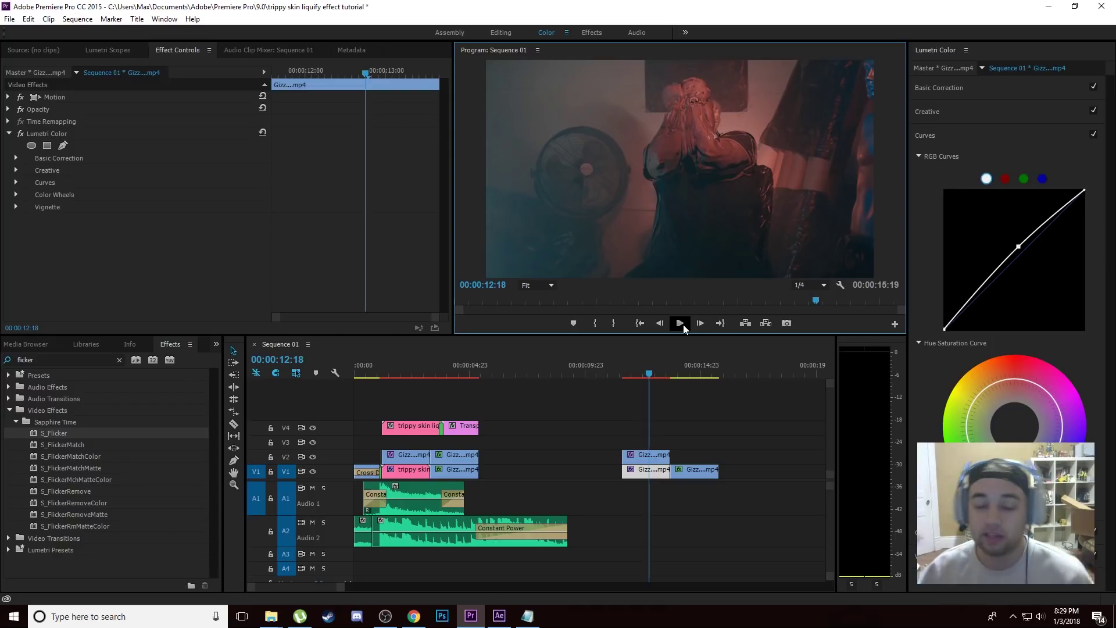